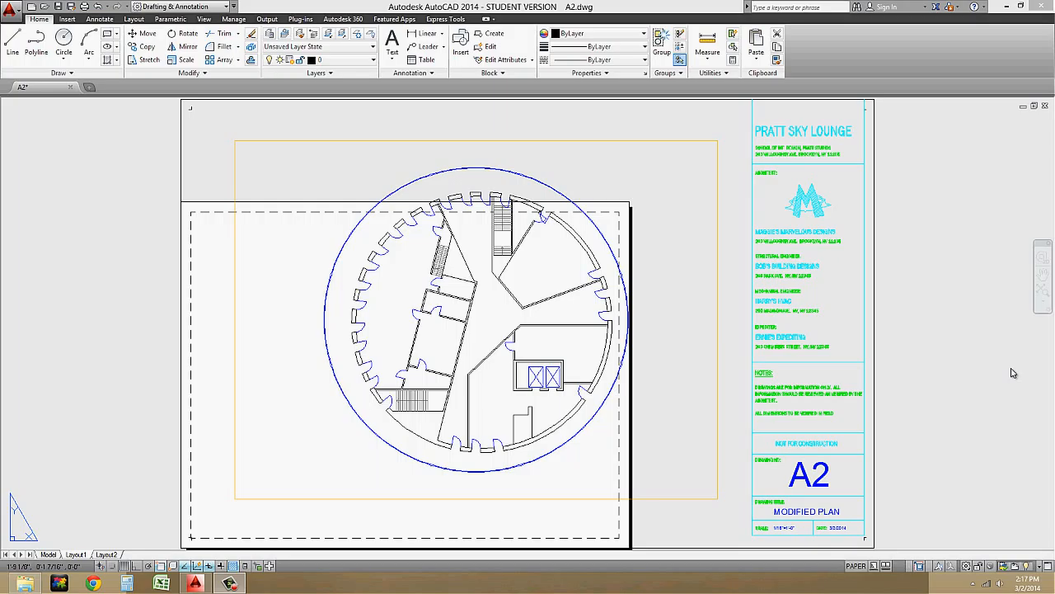
Copy the plan viewport in Layout1 and place the copy beside the original, mostly outside the sheet border
scroll(629, 231, down, 4)
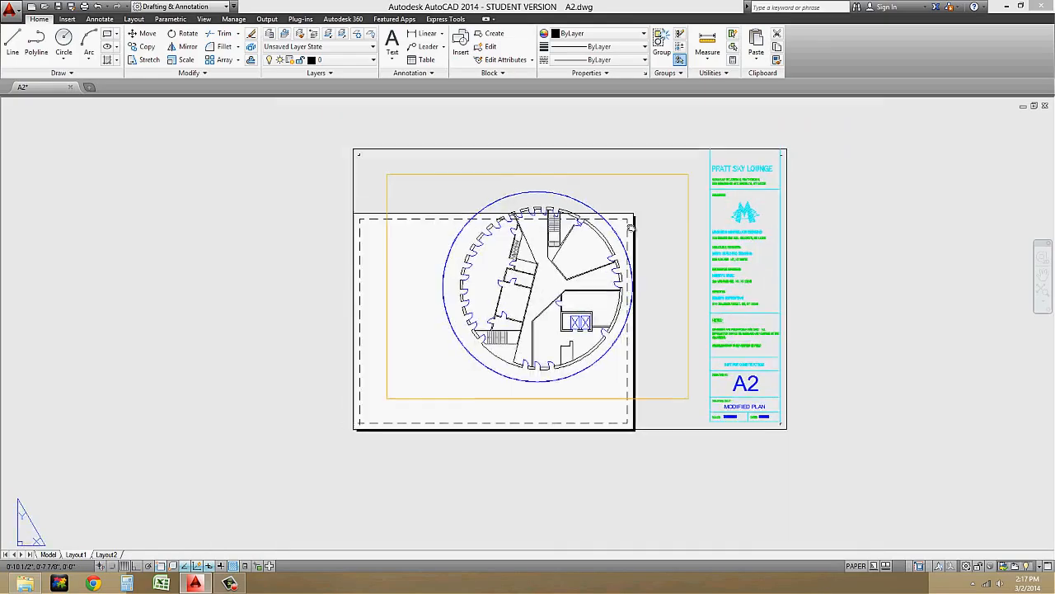
click(624, 177)
key(Return)
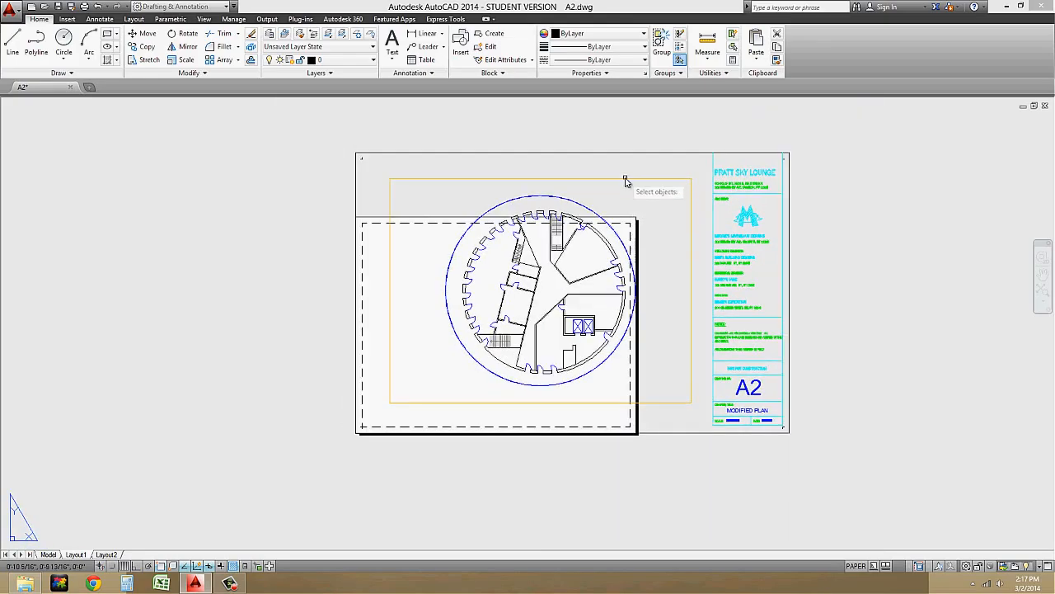
click(545, 70)
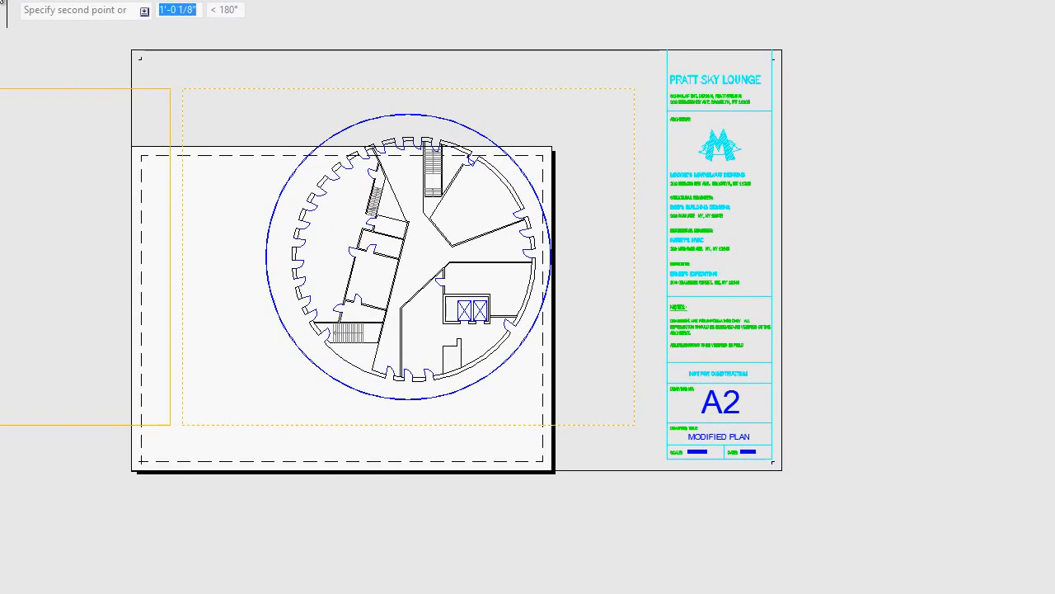
click(172, 71)
key(Escape)
middle_drag(324, 216, 507, 217)
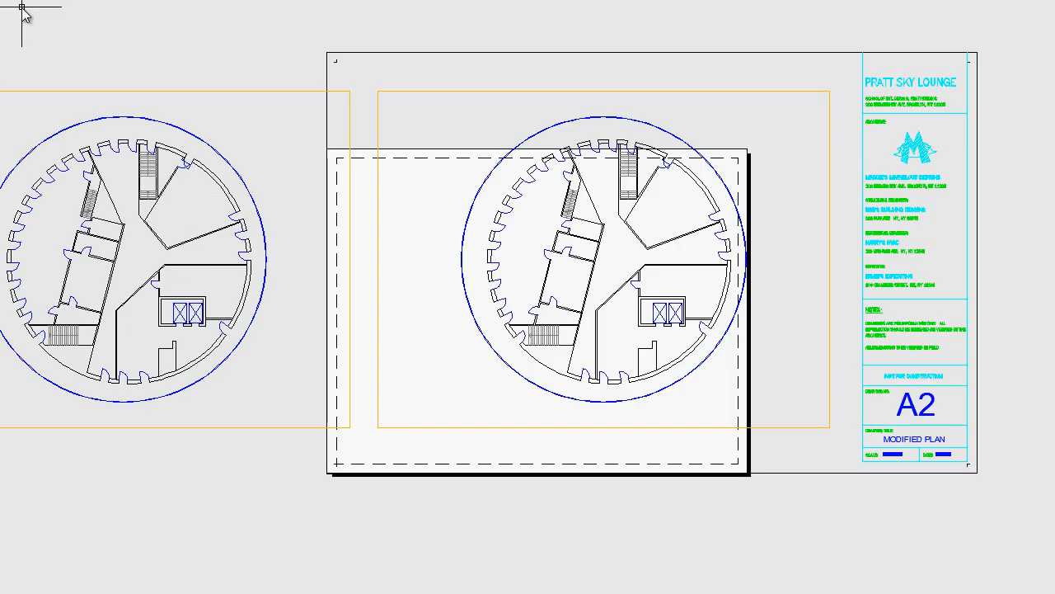
Open the Layer Properties Manager, review the layer list down to its end, and collapse the palette
text(la)
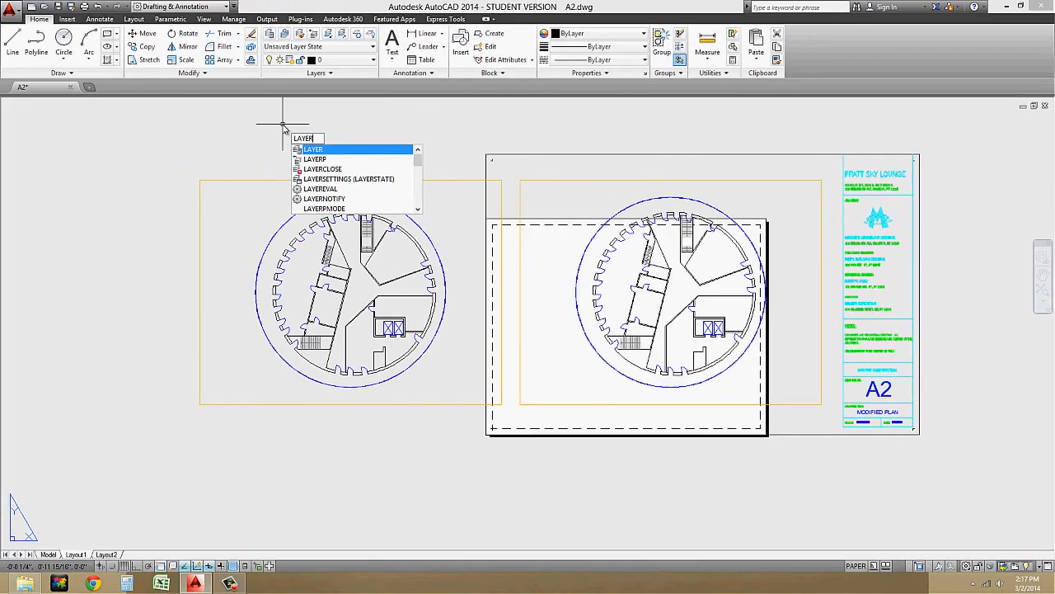
key(Return)
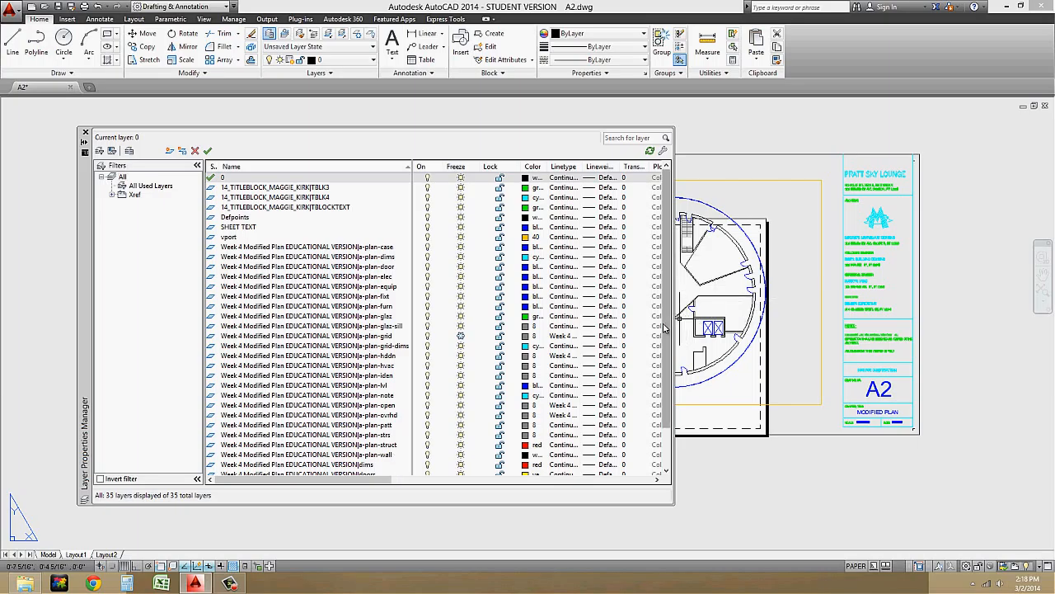
drag(666, 334, 666, 405)
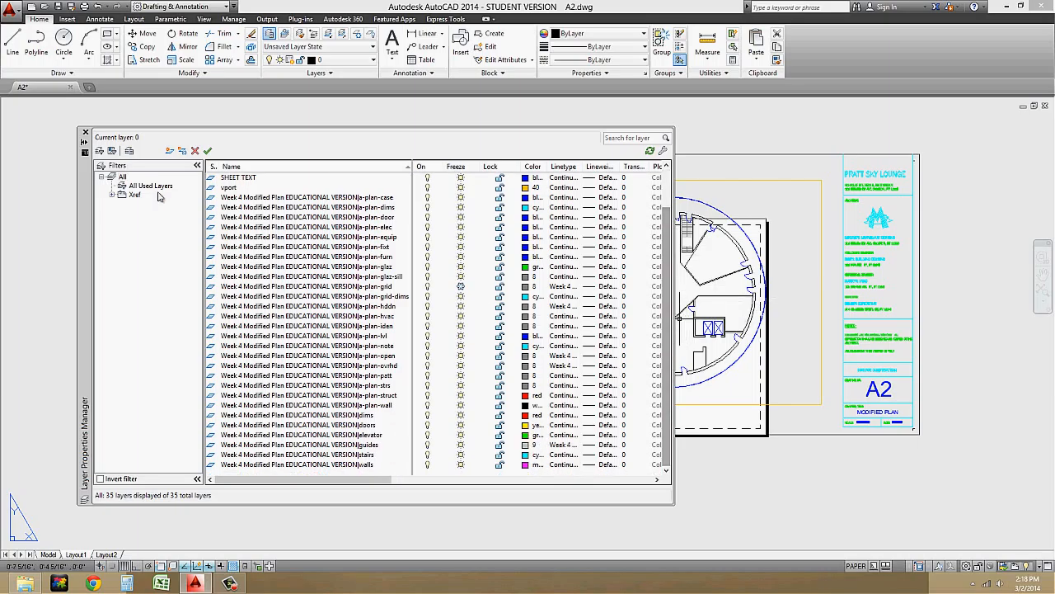
click(85, 142)
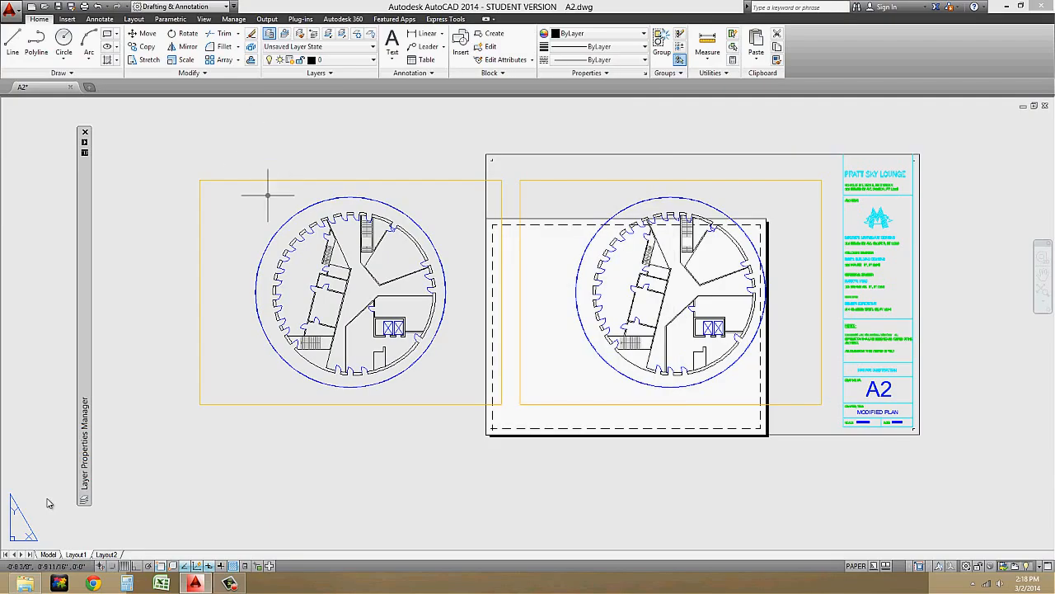
Switch to model space and check the plan by selecting everything, clearing the selection again
click(49, 554)
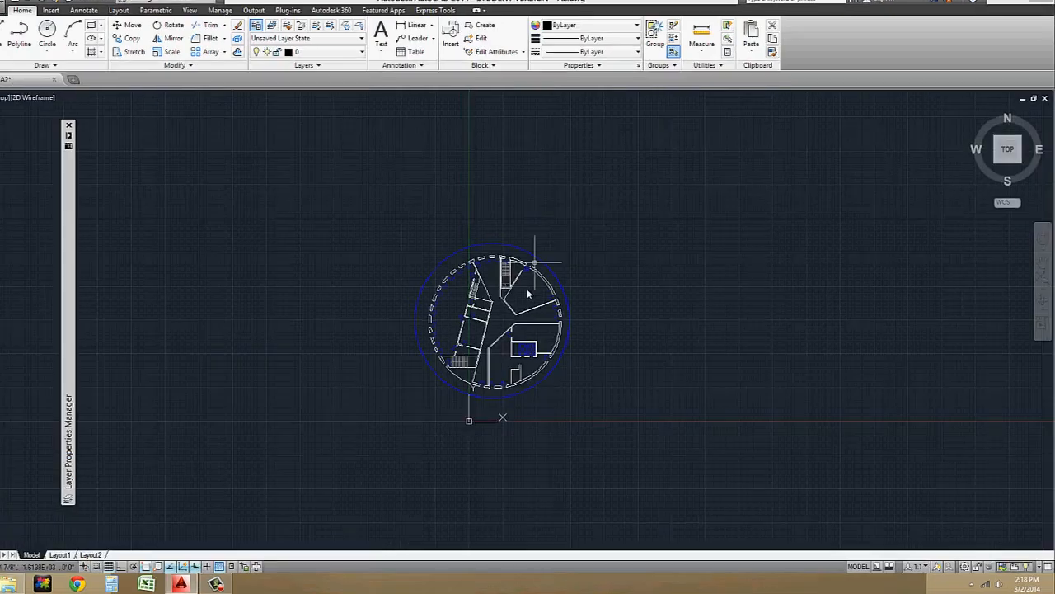
scroll(529, 295, up, 3)
middle_drag(481, 321, 477, 301)
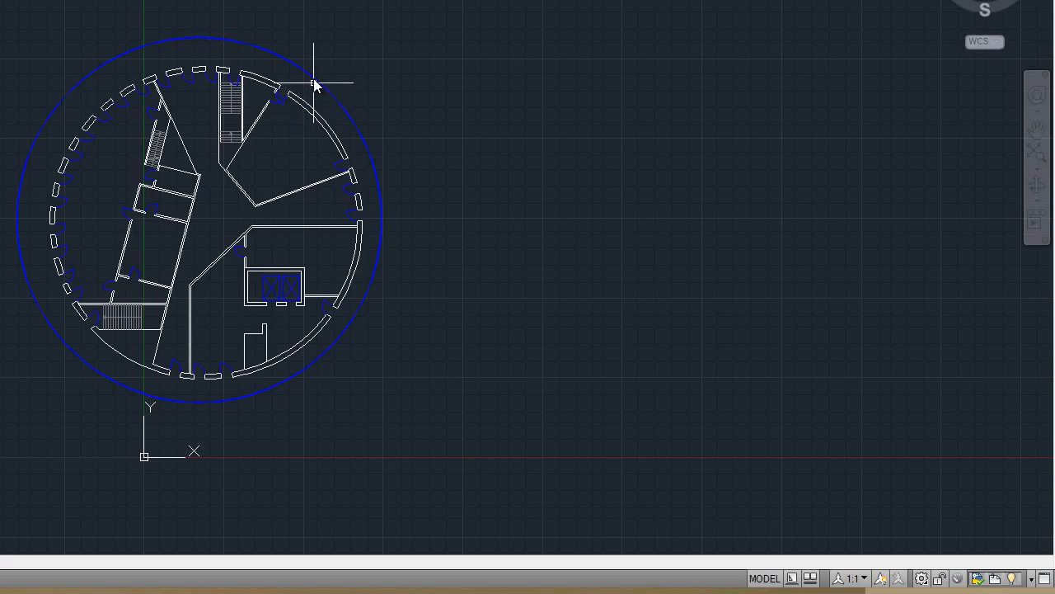
key(ctrl+a)
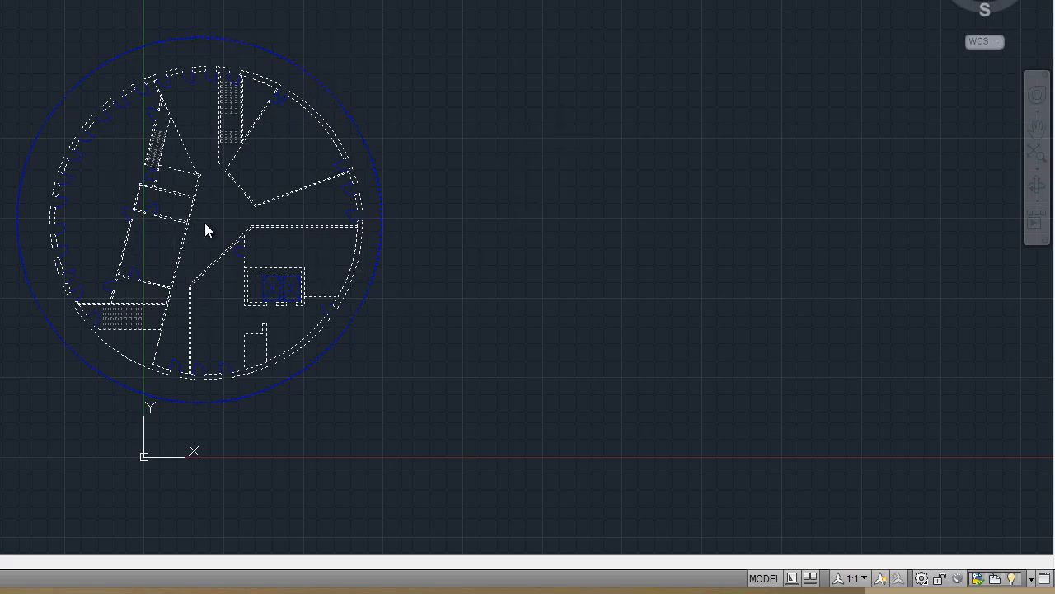
key(Escape)
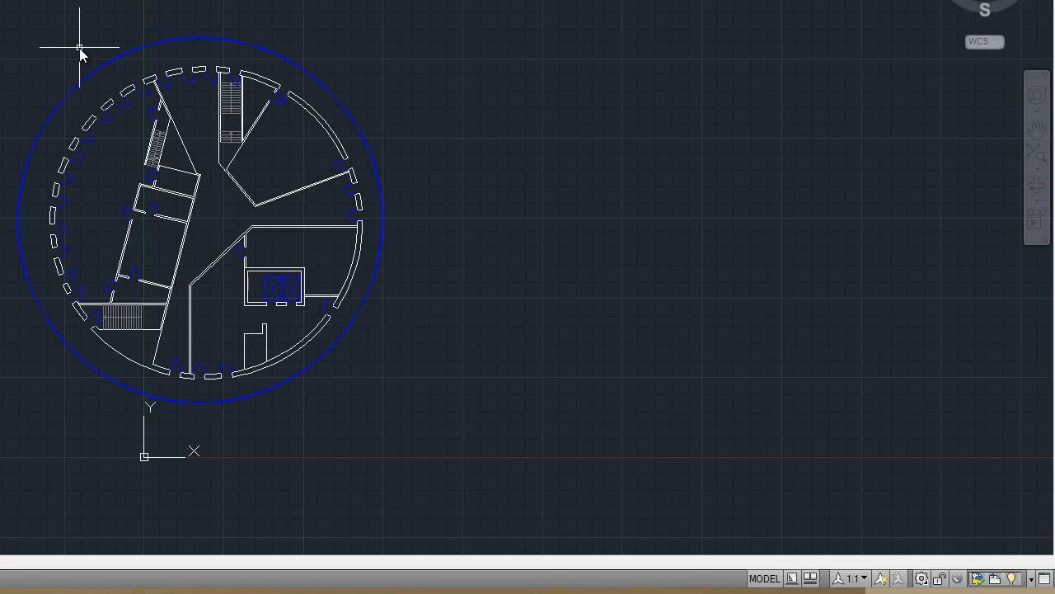
Freeze the stair layer in model space by picking the stairs in the plan
scroll(82, 116, up, 2)
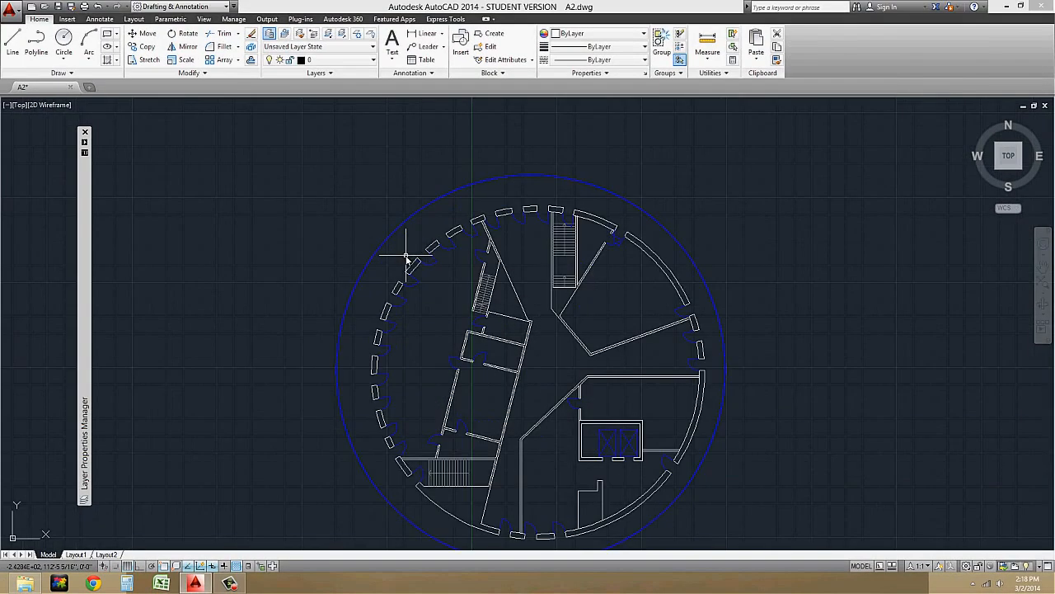
middle_drag(407, 259, 376, 218)
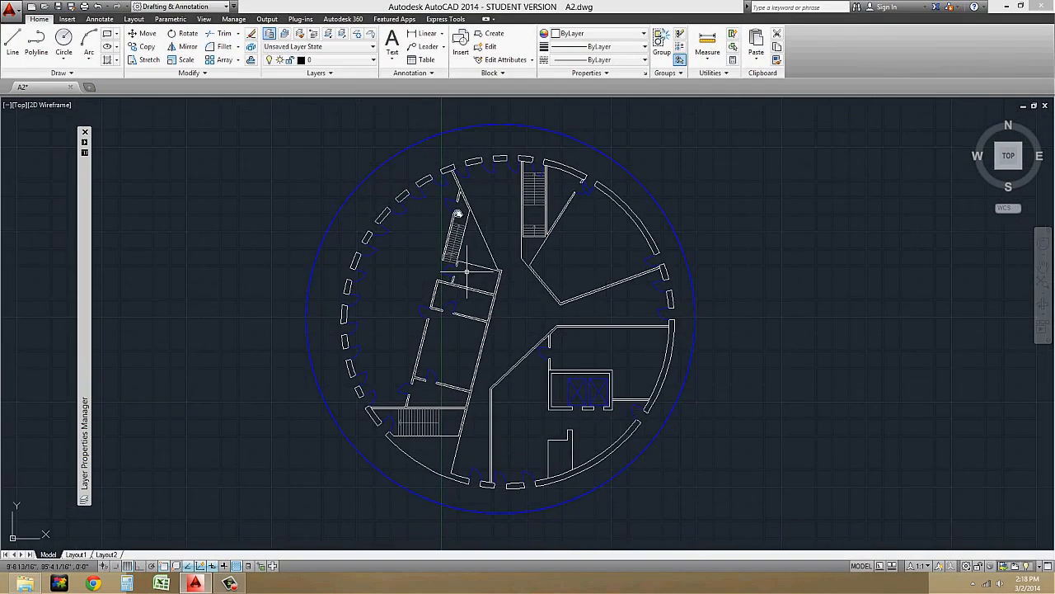
click(360, 35)
click(532, 202)
key(Escape)
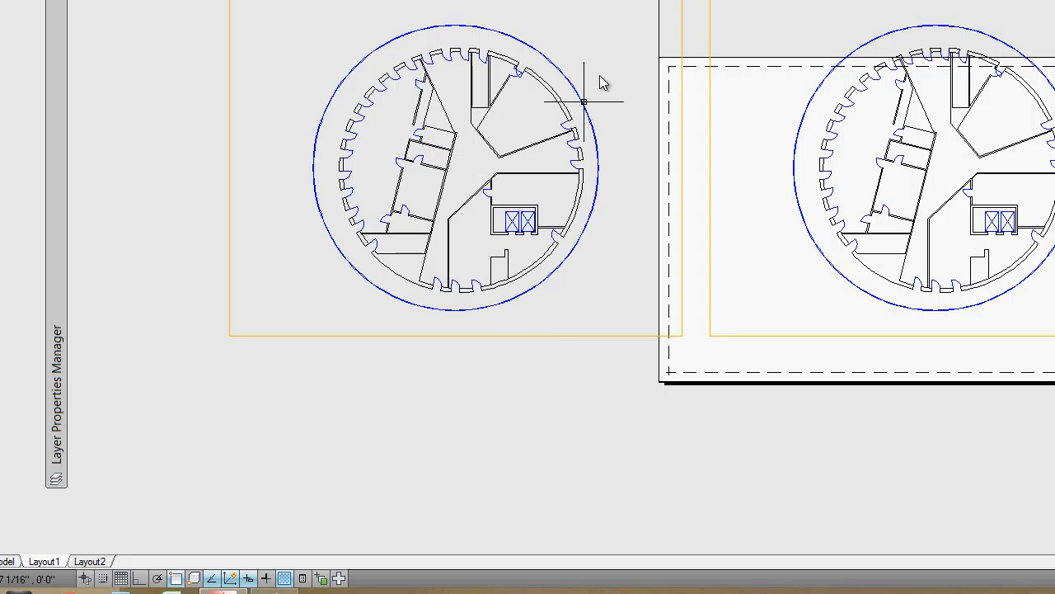
Undo the stair layer freeze in model space and return to Layout1
click(6, 562)
text(u)
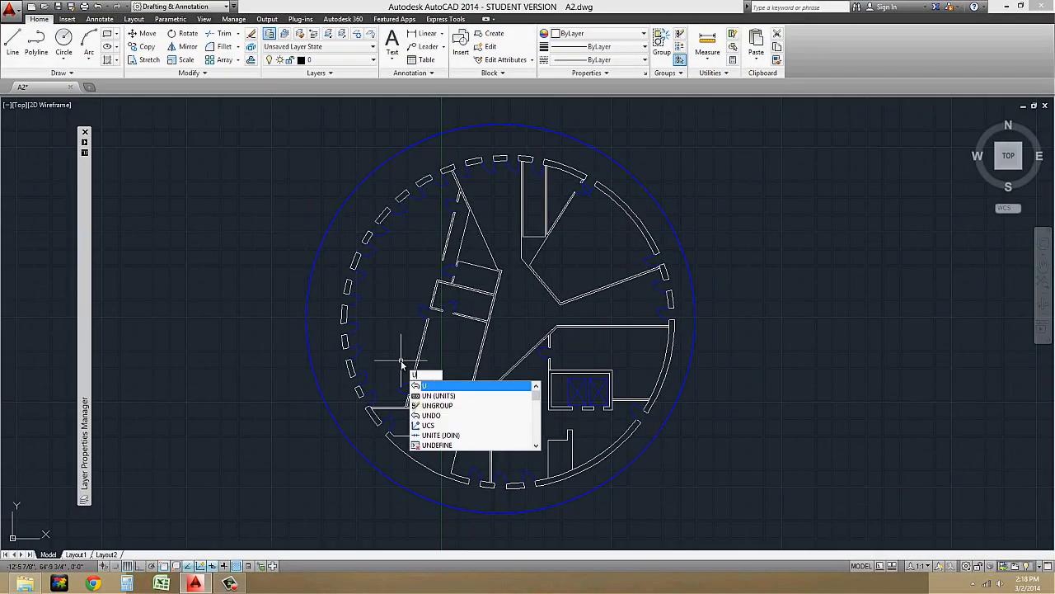
key(Return)
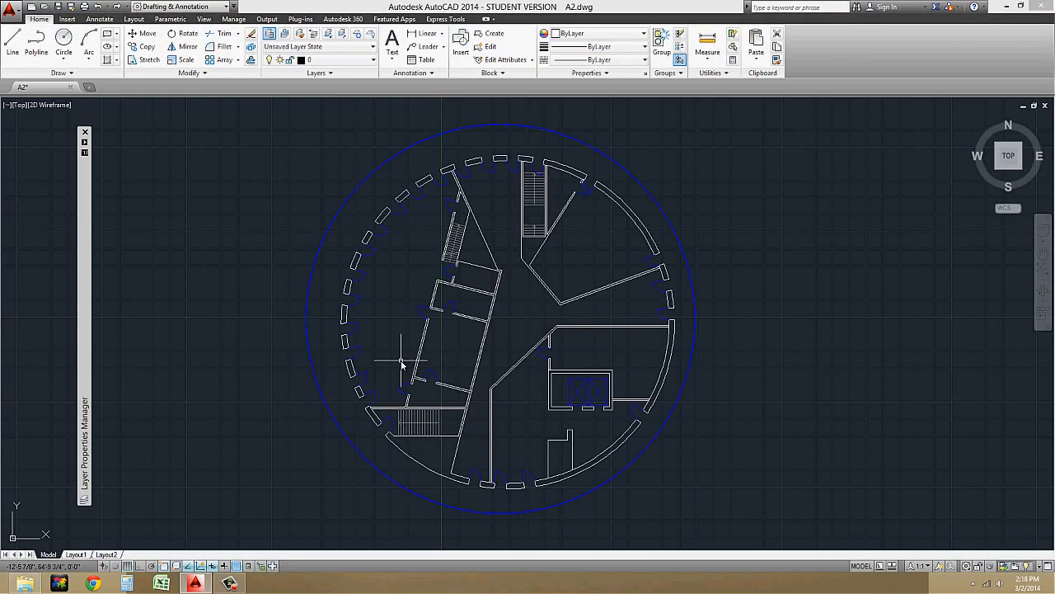
click(76, 554)
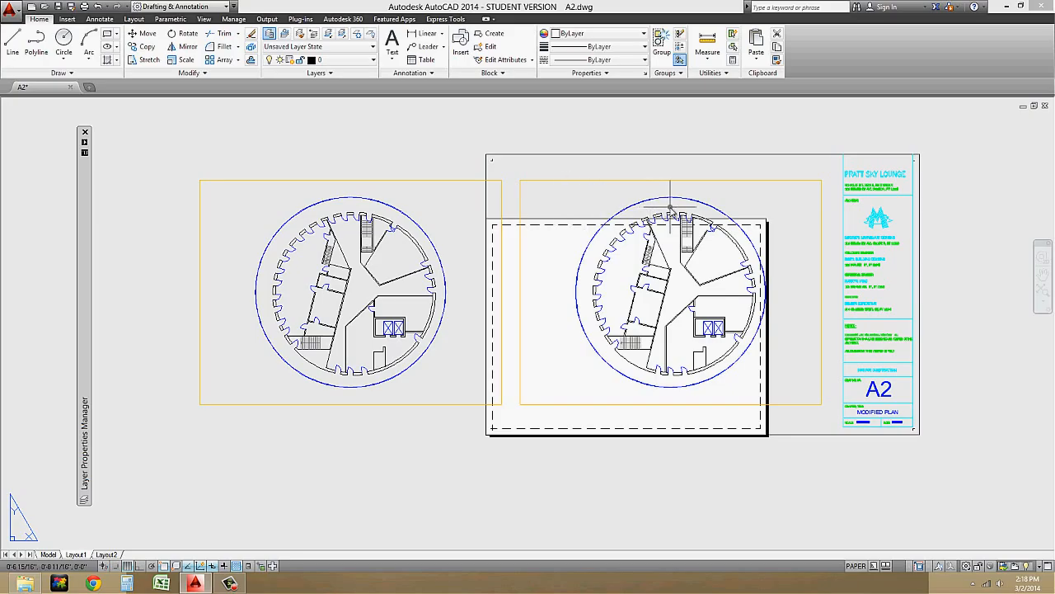
Activate the original plan viewport on the sheet and maximize it for editing
middle_drag(762, 222, 706, 229)
click(720, 203)
click(720, 206)
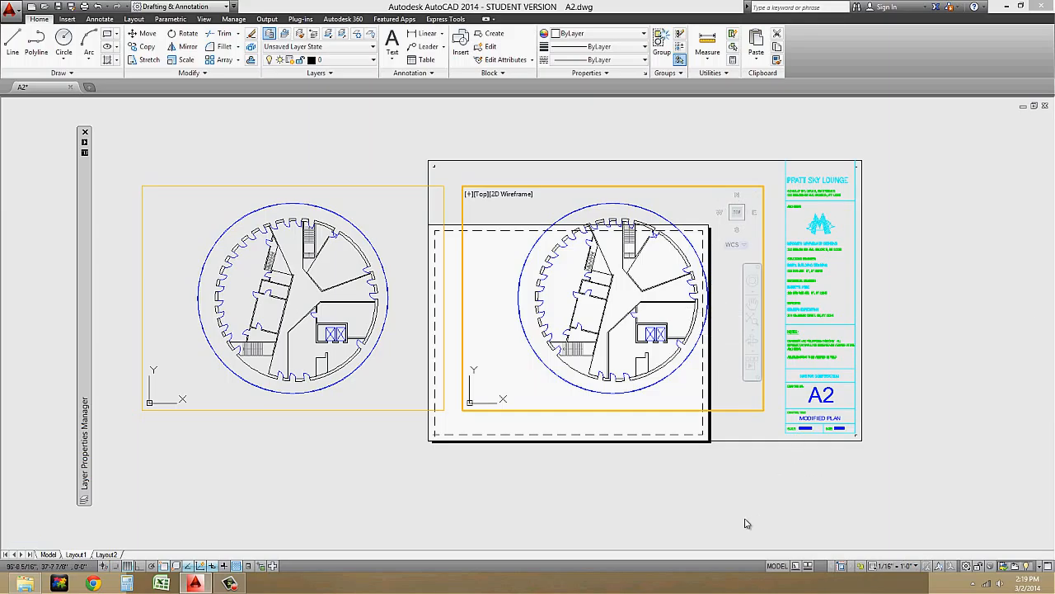
click(842, 566)
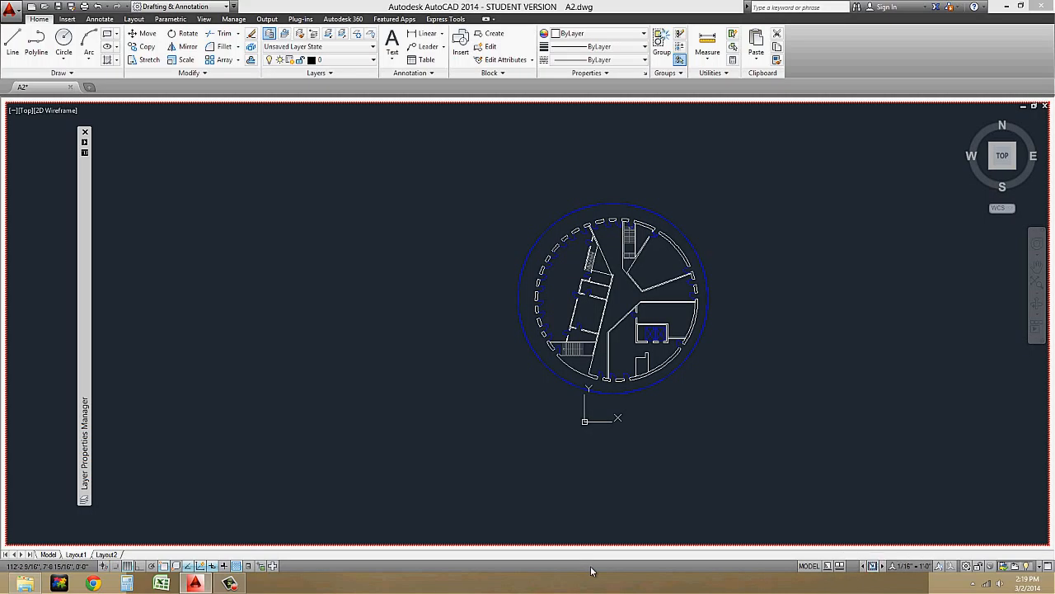
scroll(608, 252, up, 4)
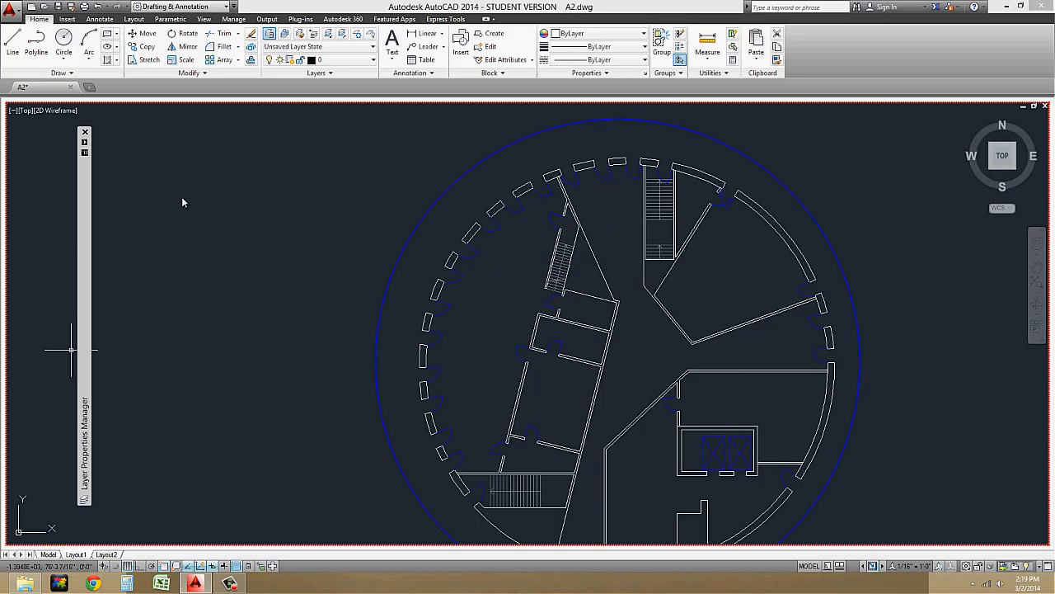
scroll(810, 278, down, 2)
middle_drag(808, 278, 702, 277)
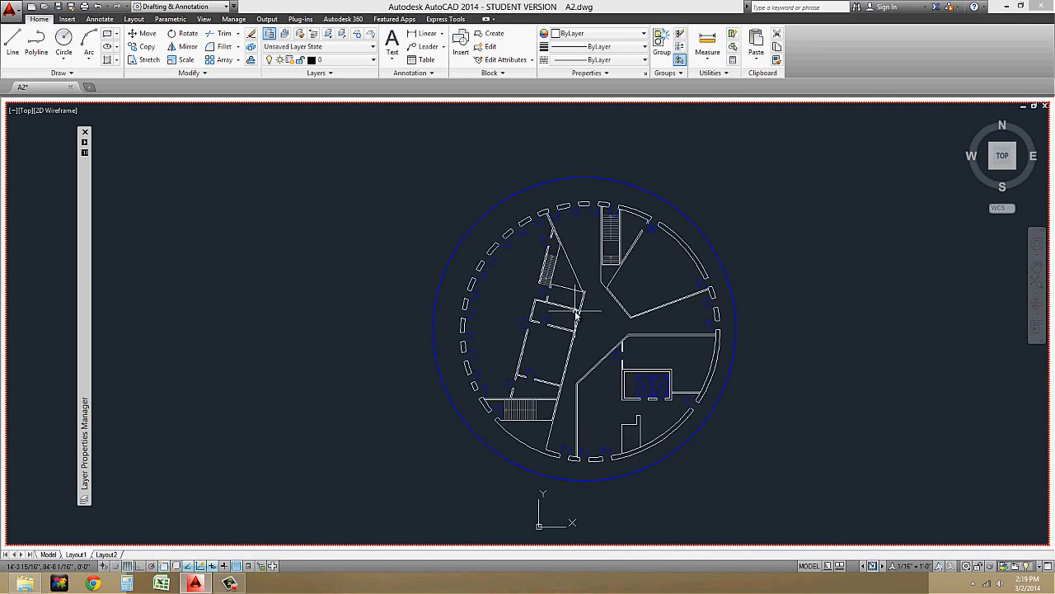
scroll(569, 311, up, 3)
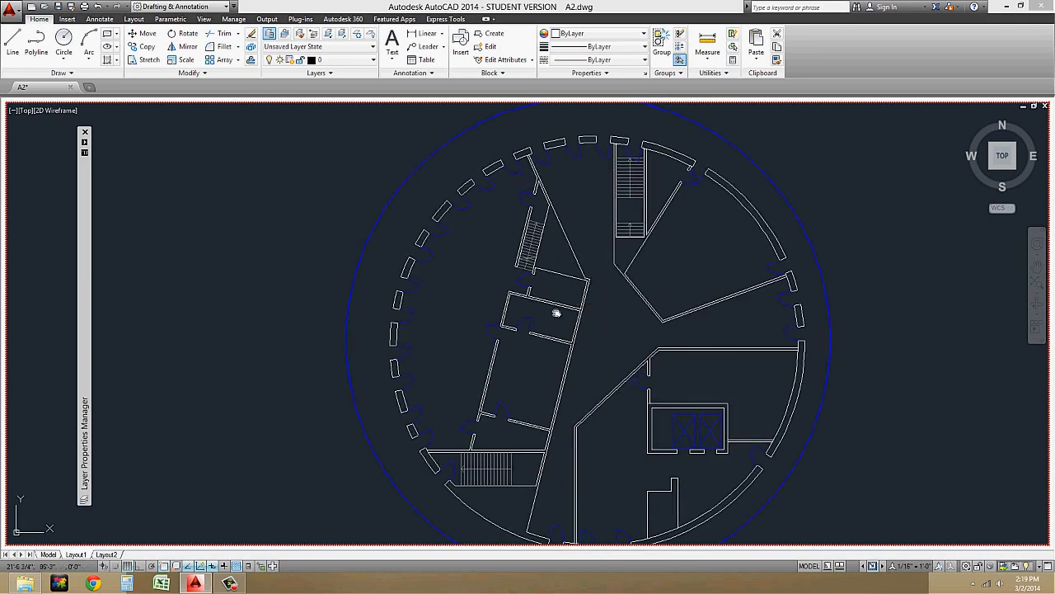
Freeze the stair and door layers in this viewport only, and restore the maximized viewport to the layout
click(357, 34)
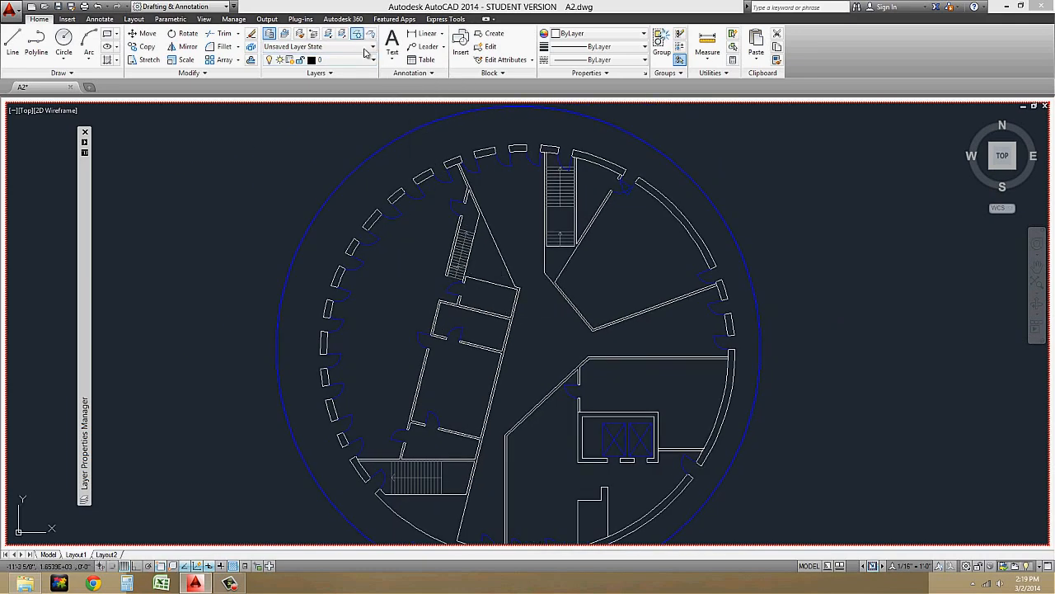
click(567, 199)
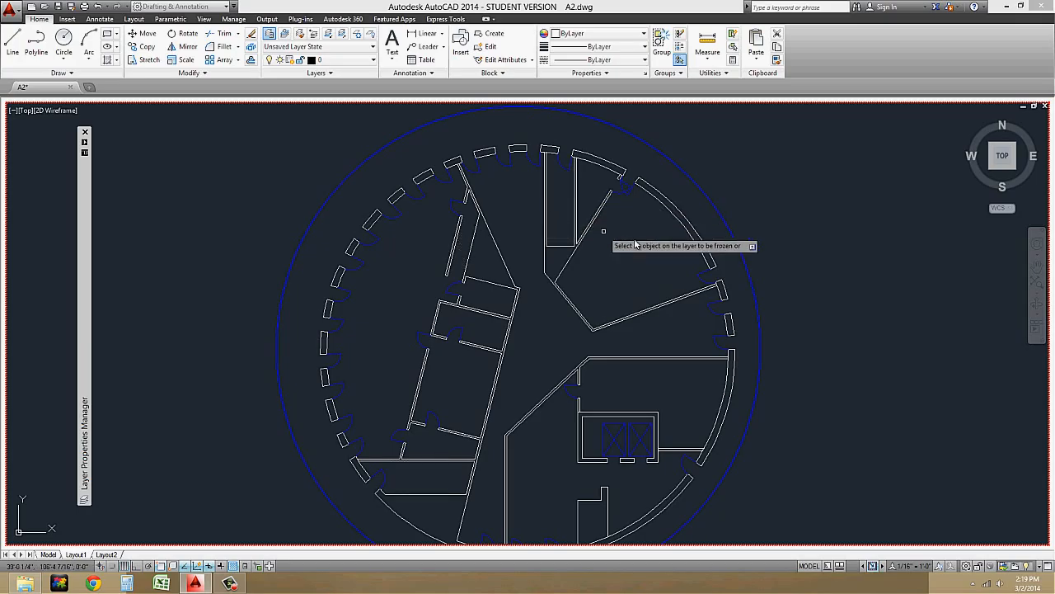
click(629, 194)
key(Return)
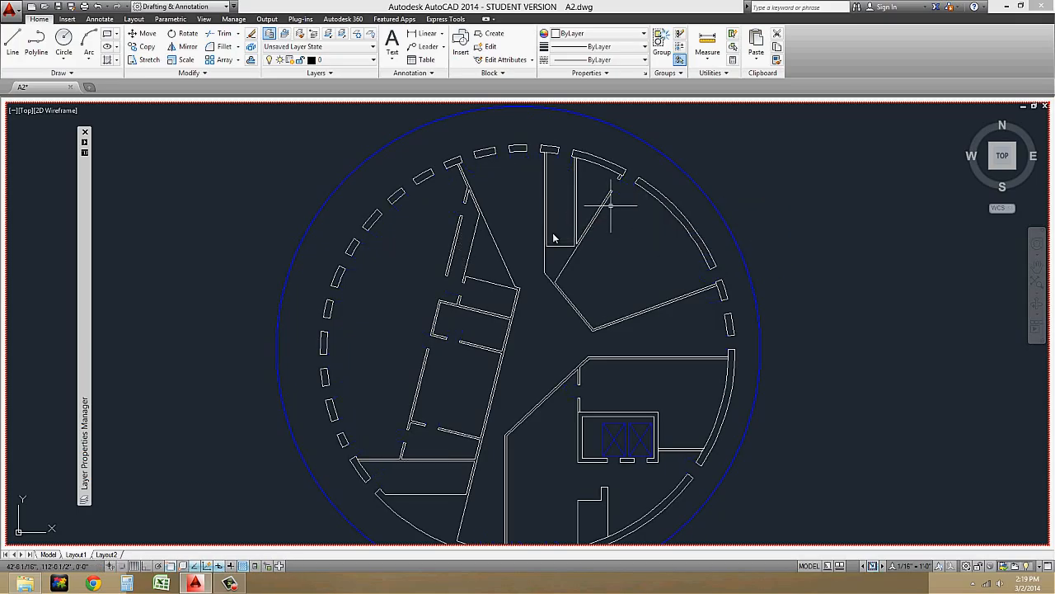
click(872, 565)
scroll(382, 269, up, 2)
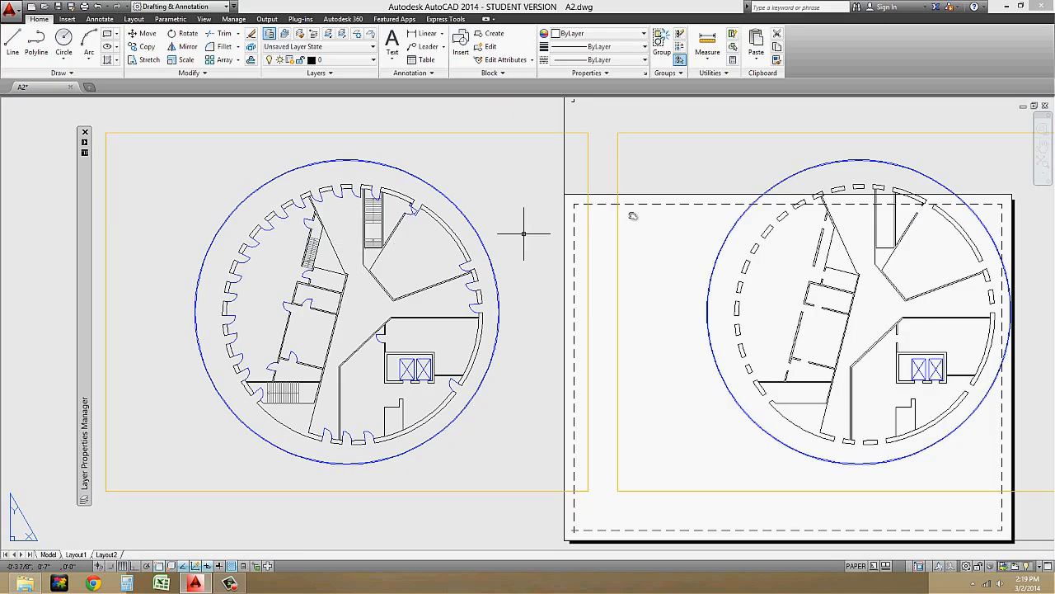
Activate and maximize the original viewport once more, and return it to the layout
double_click(686, 164)
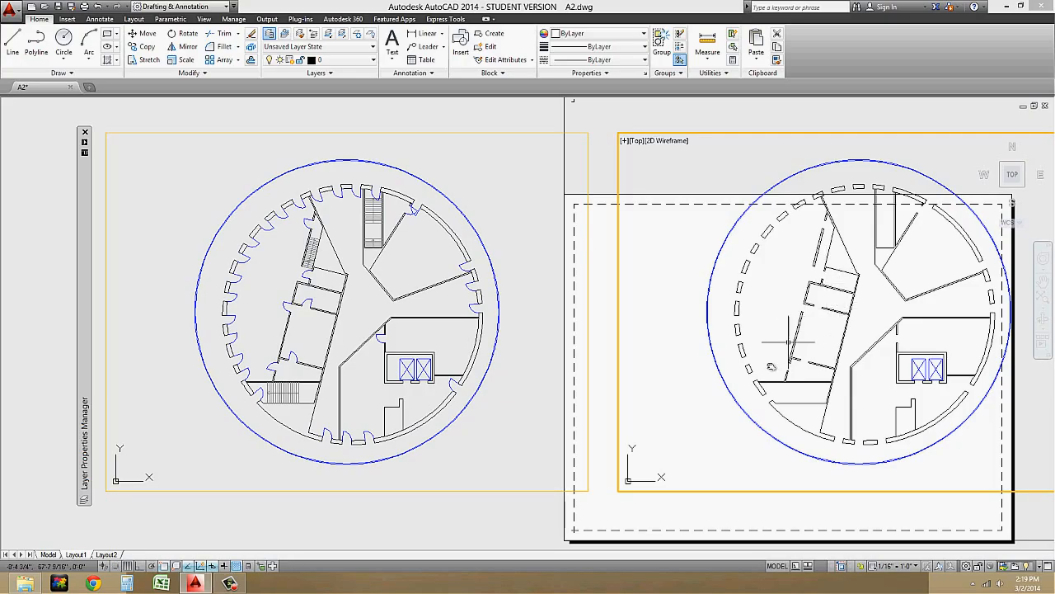
click(841, 566)
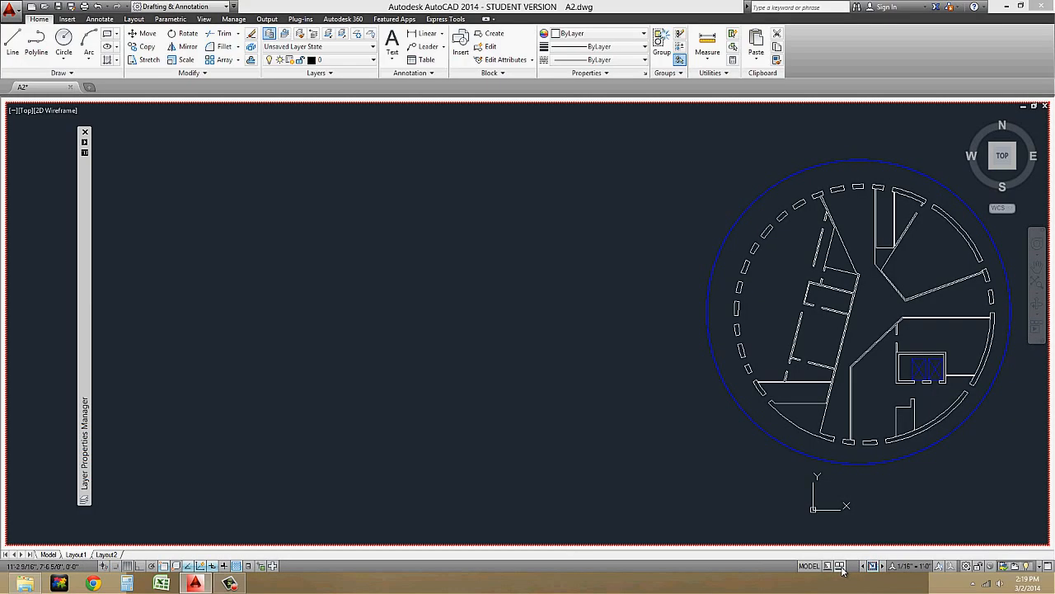
click(873, 565)
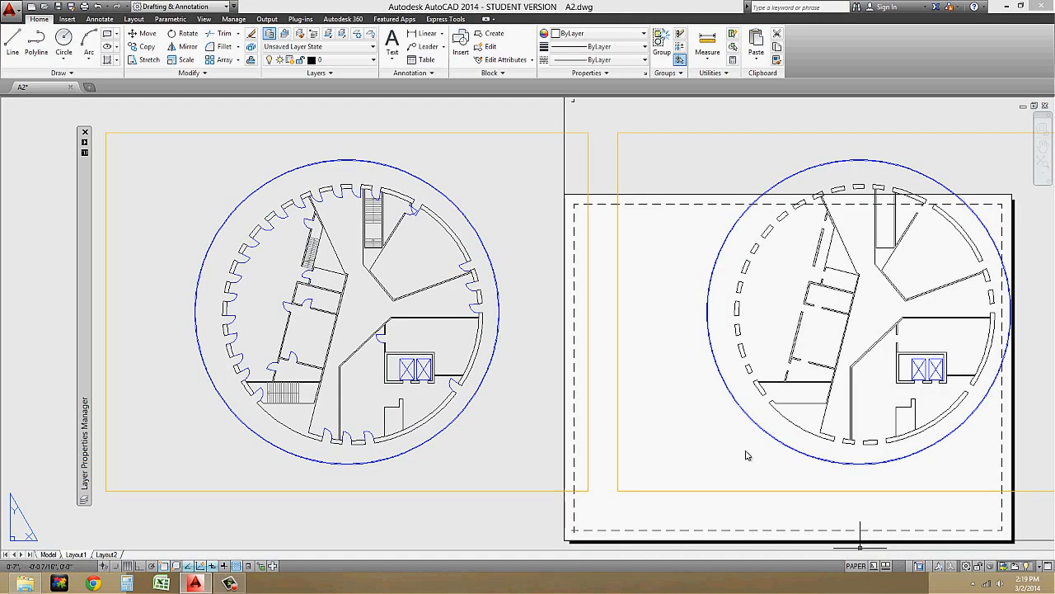
Activate the original viewport and thaw the a-plan-door and a-plan-strs layers in it
double_click(647, 165)
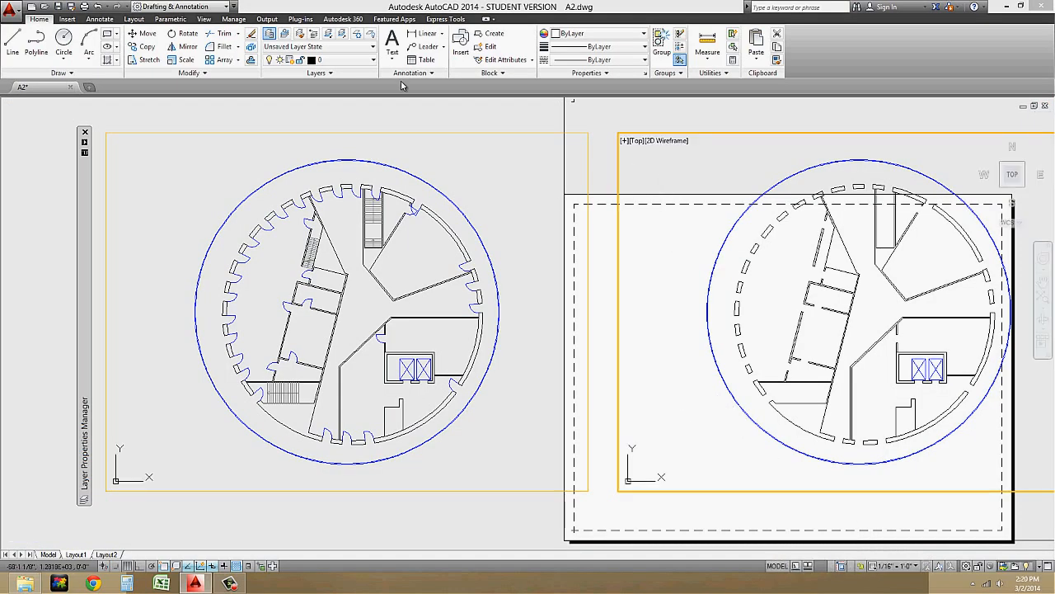
click(363, 62)
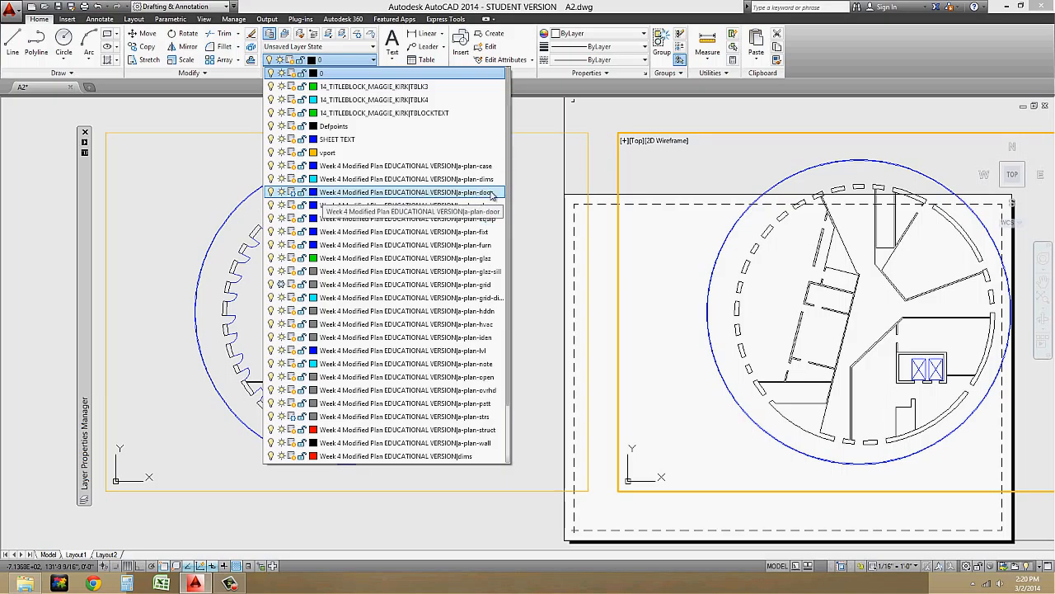
click(294, 194)
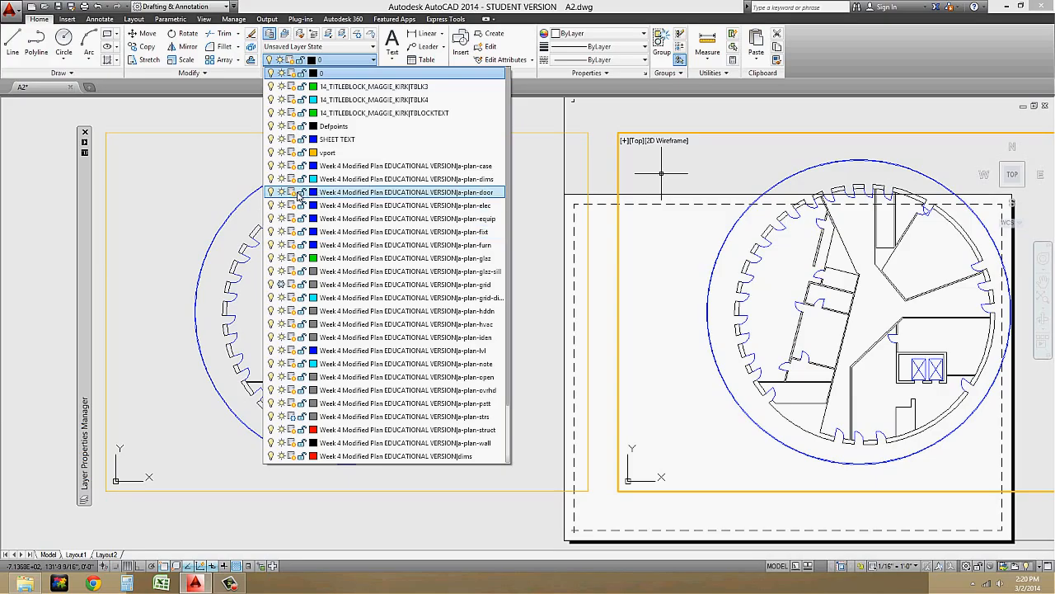
click(294, 417)
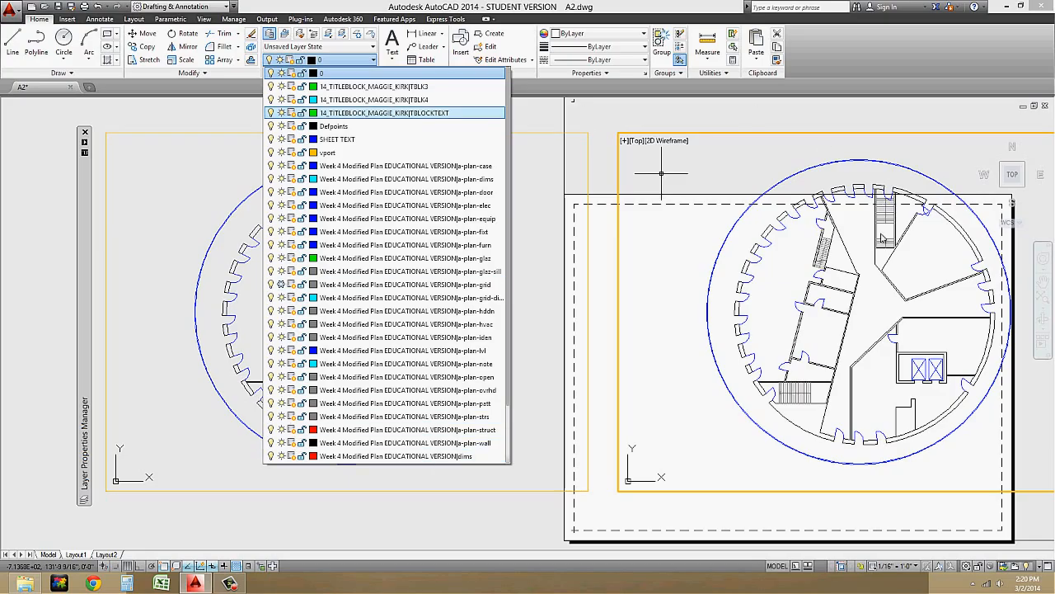
click(602, 494)
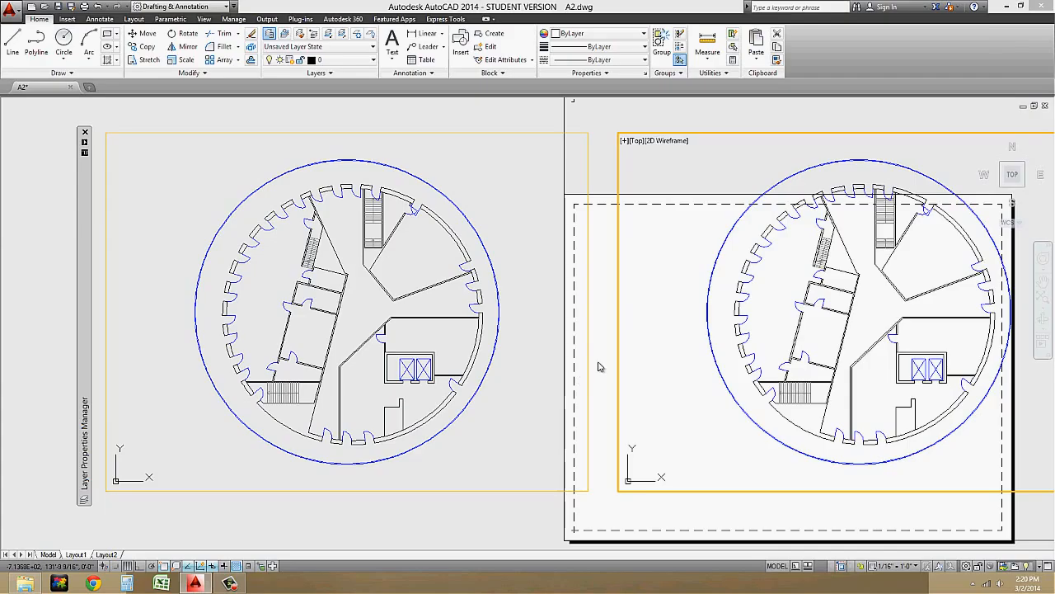
Leave the active viewport and return to paper space on the sheet
double_click(602, 366)
scroll(631, 353, down, 2)
middle_drag(631, 353, 506, 338)
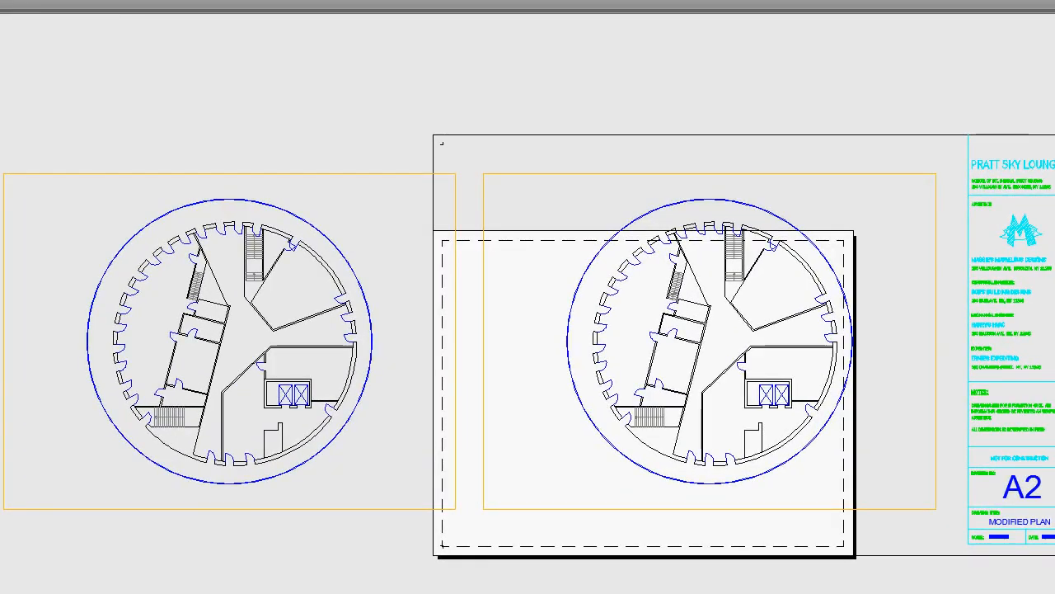
Open the drawing Week 4 Modified Plan EDUCATIONAL VERSION from the maggie autocad class files folder
key(ctrl+o)
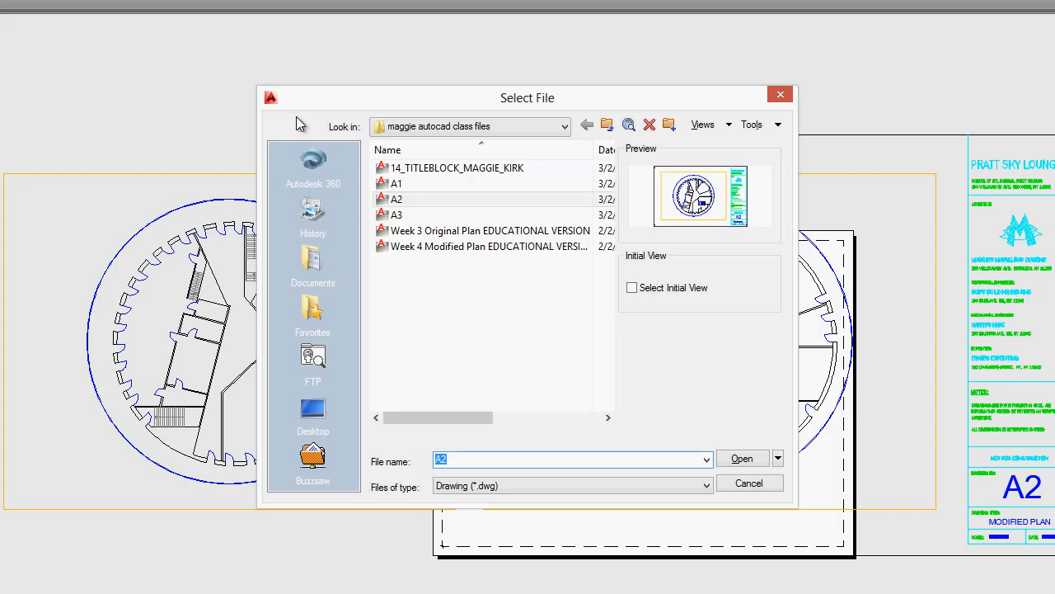
click(452, 245)
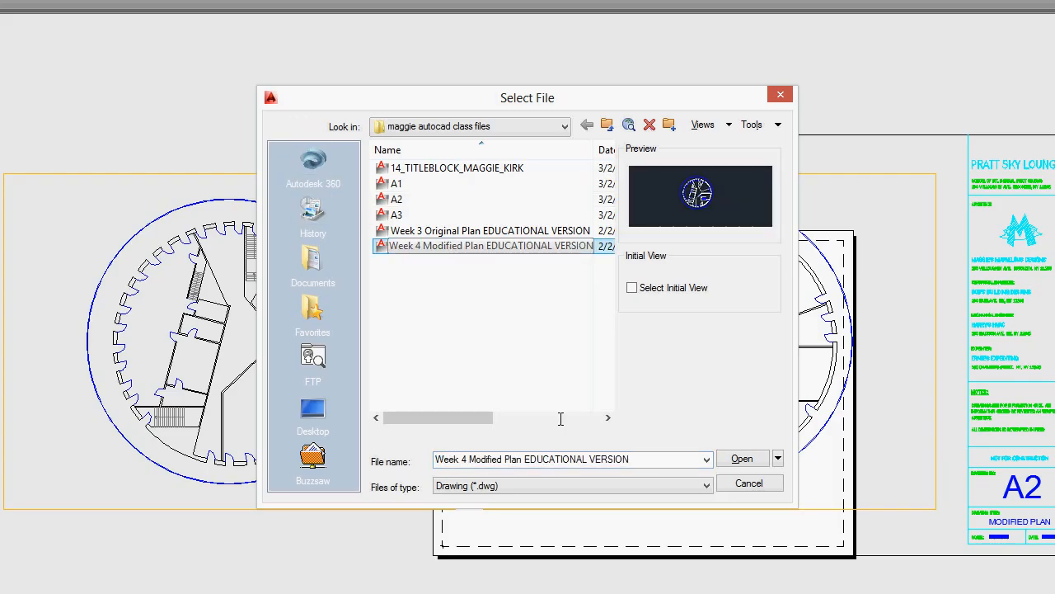
click(743, 462)
click(742, 458)
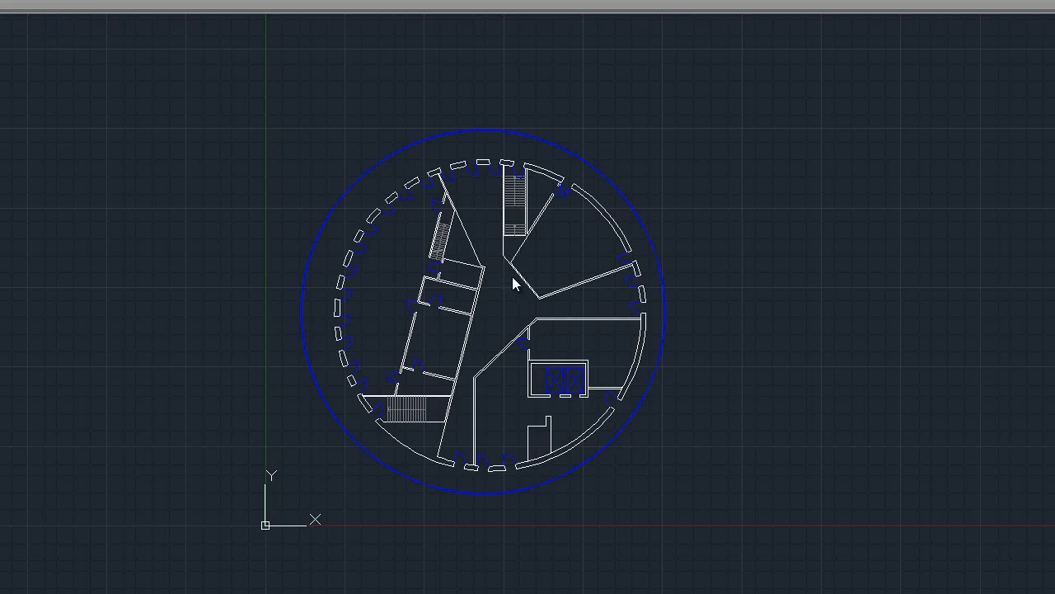
scroll(452, 262, up, 2)
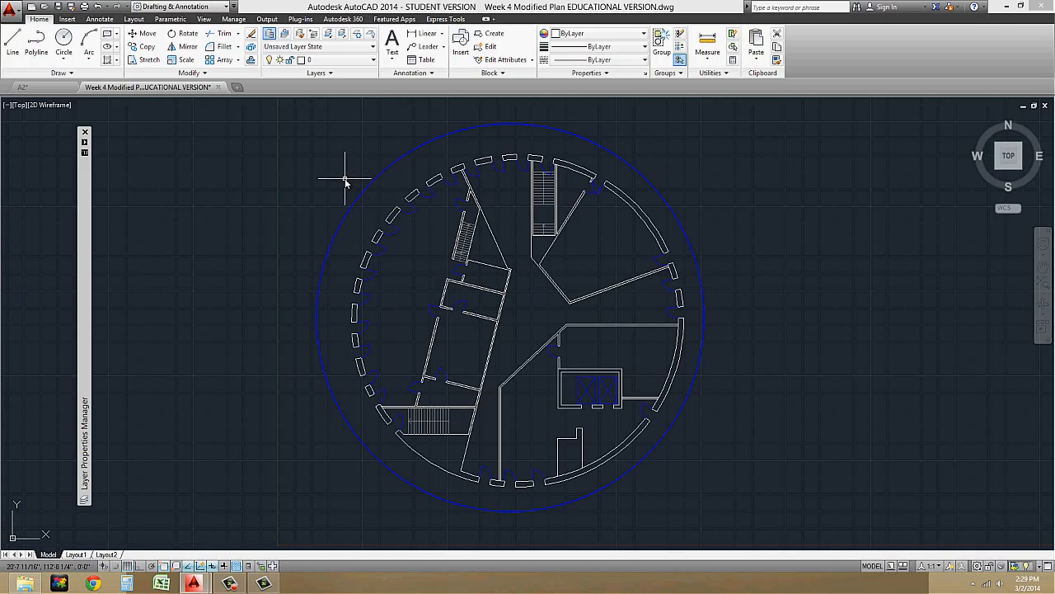
Create a new text style named mk annotative
text(style)
key(Return)
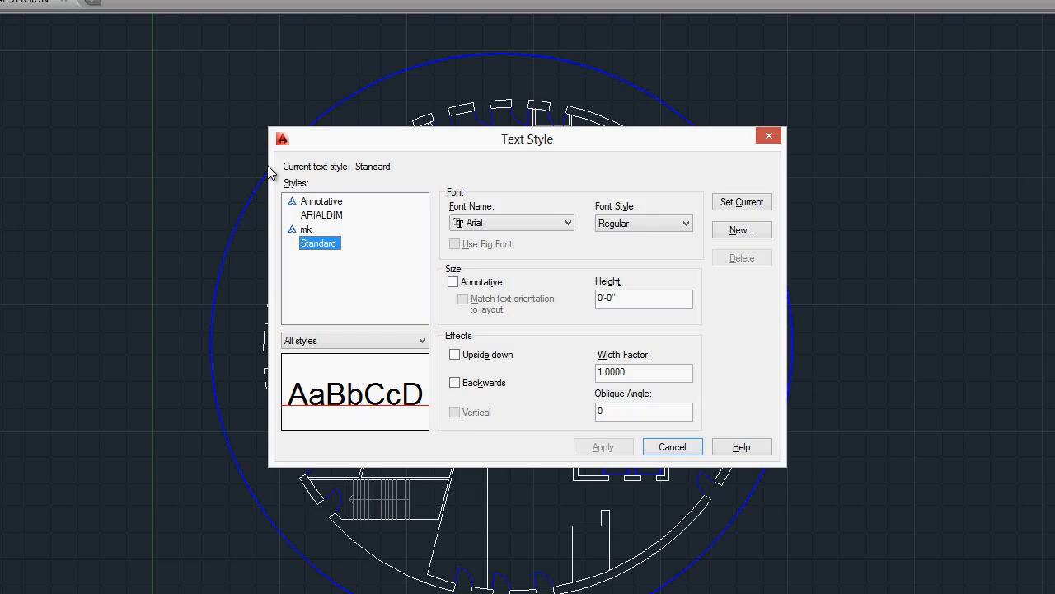
click(742, 232)
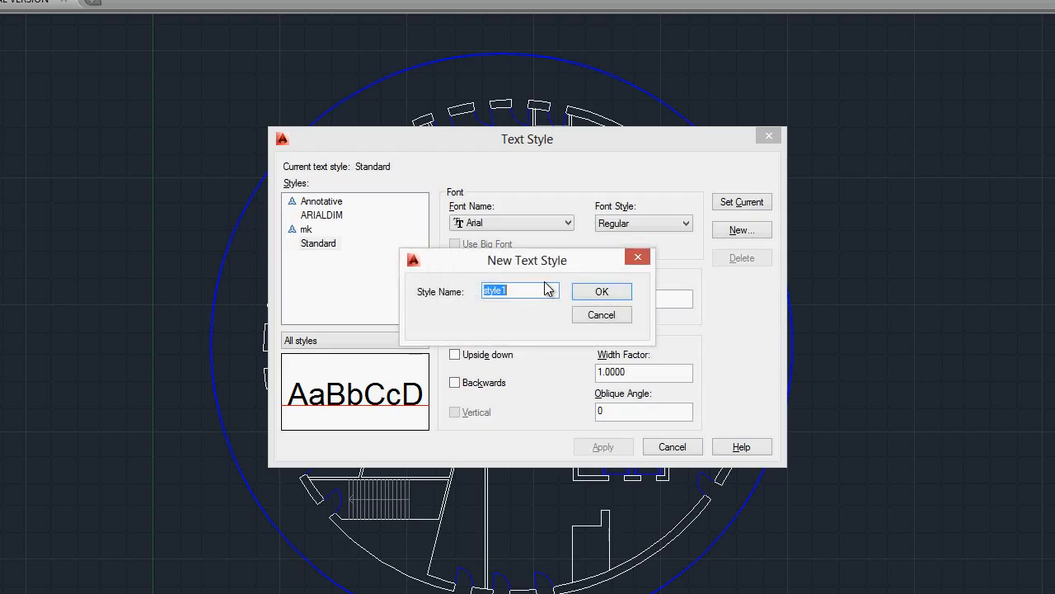
text(mk annotative)
click(603, 294)
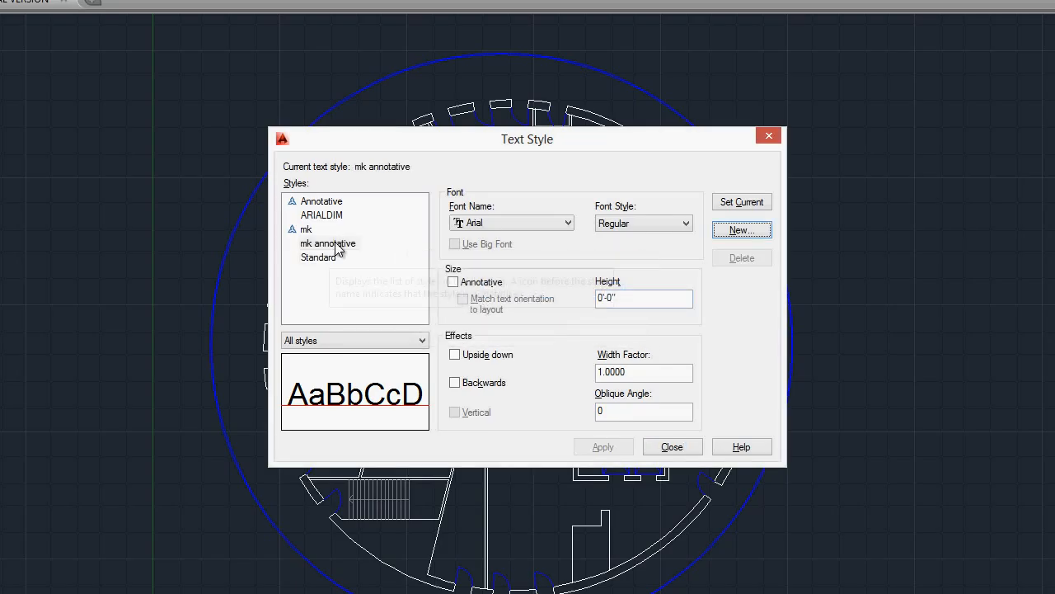
Make the mk annotative text style annotative with a paper text height of 1/8", and save the style changes
click(337, 245)
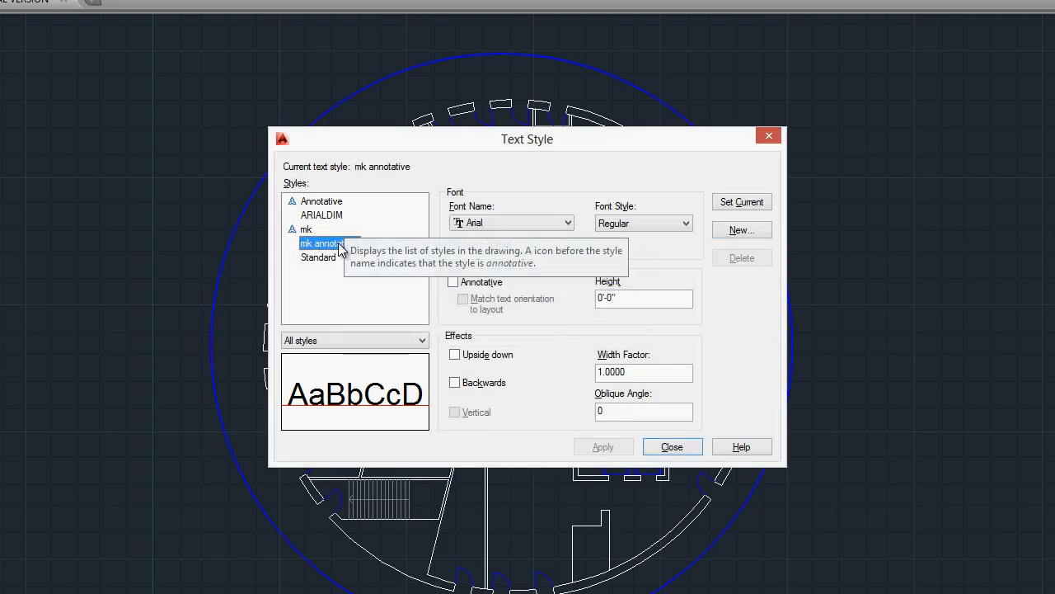
click(454, 283)
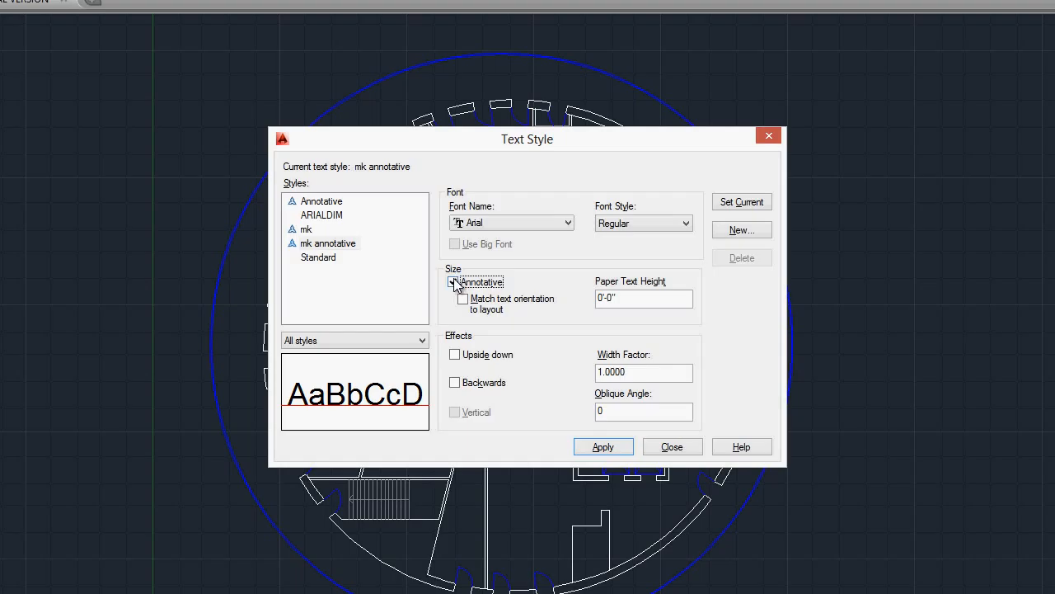
click(454, 282)
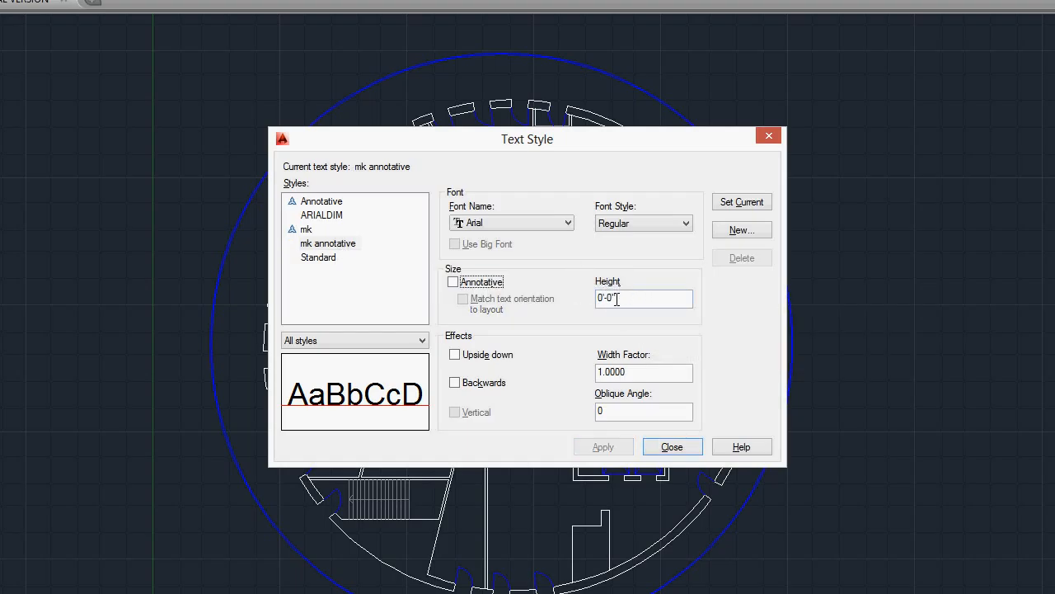
click(455, 284)
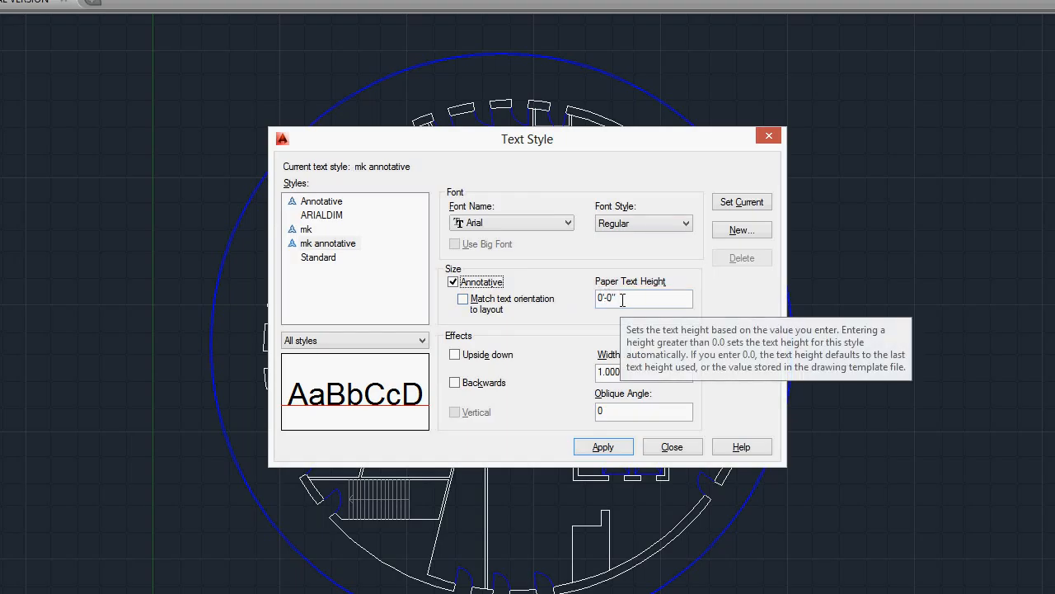
double_click(621, 298)
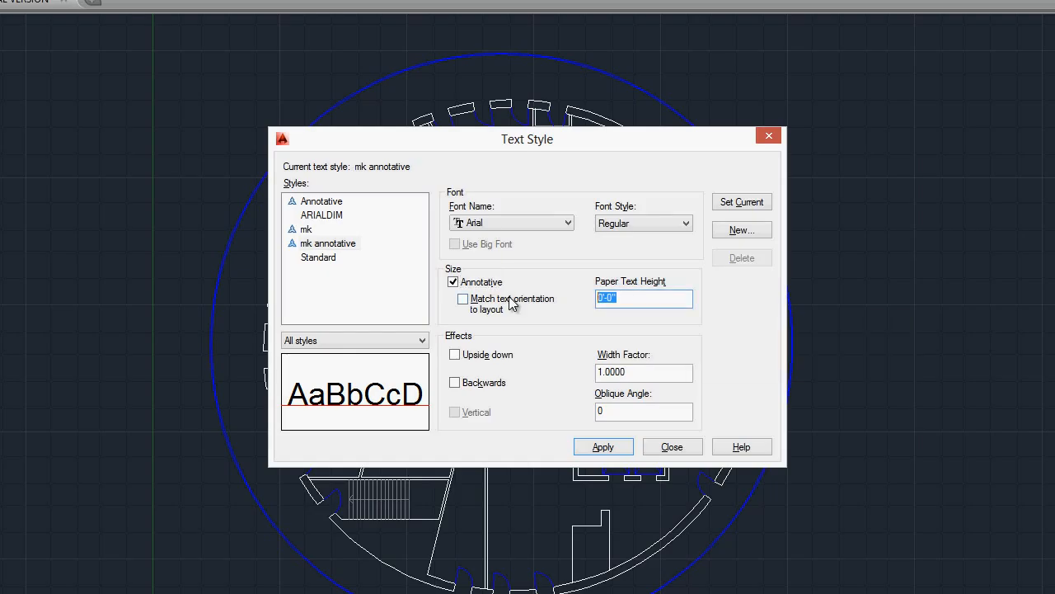
text(1/8)
click(661, 453)
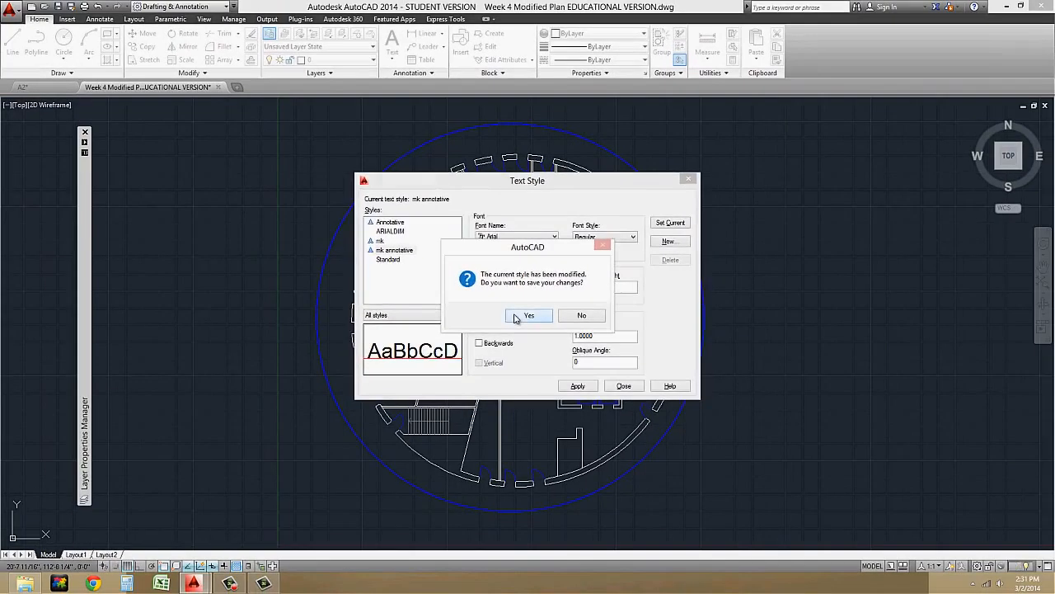
click(514, 327)
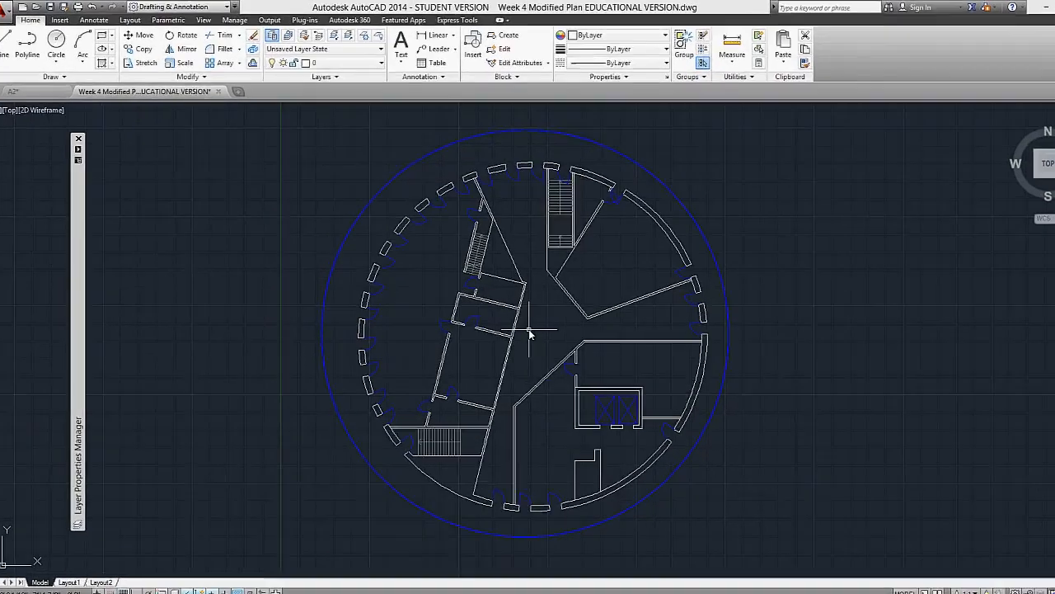
Choose mk annotative as the current text style for annotations
click(66, 26)
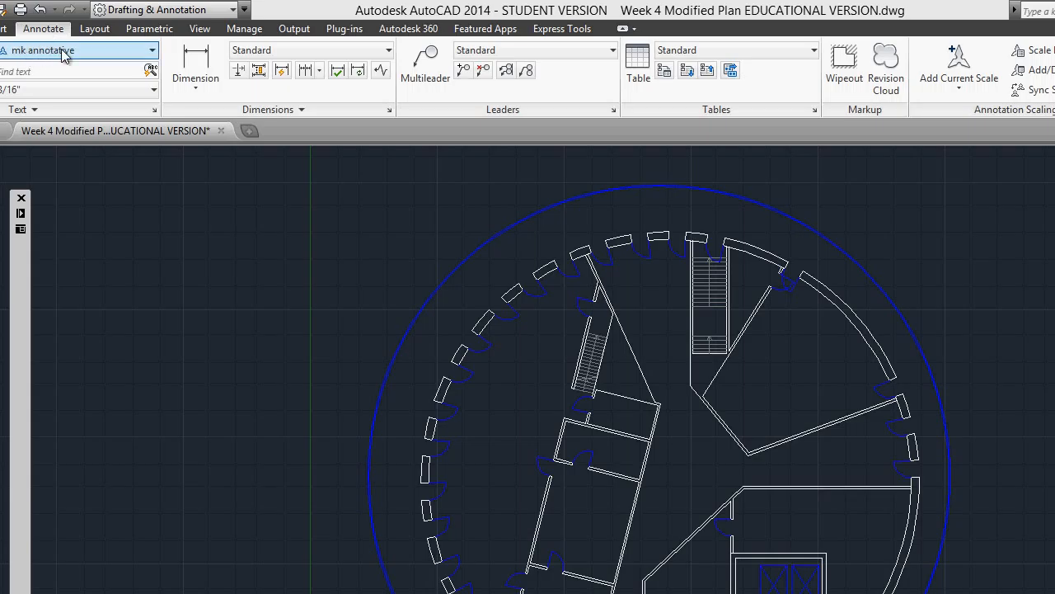
click(127, 51)
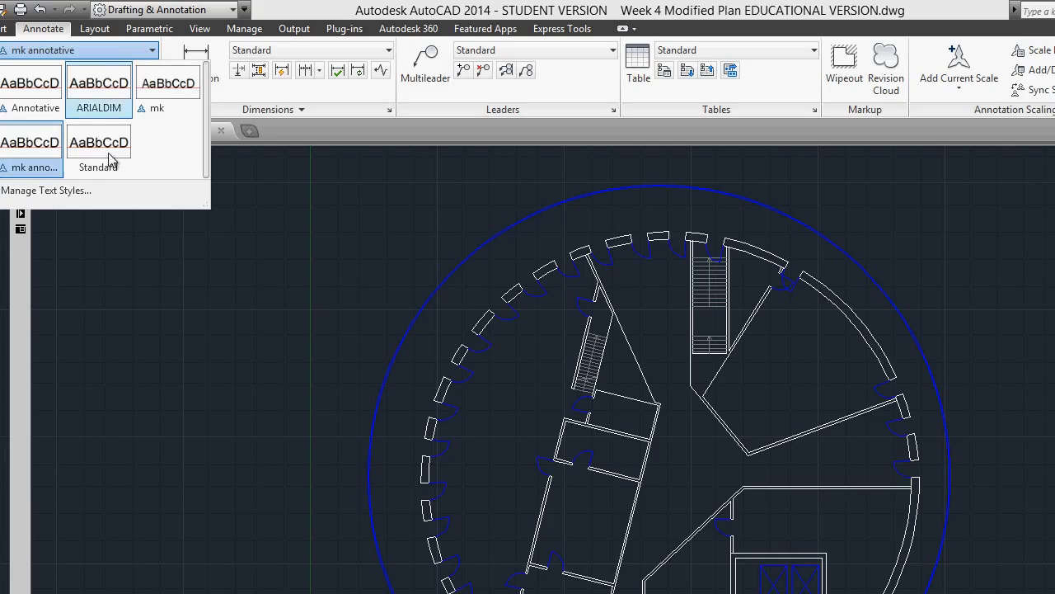
click(22, 145)
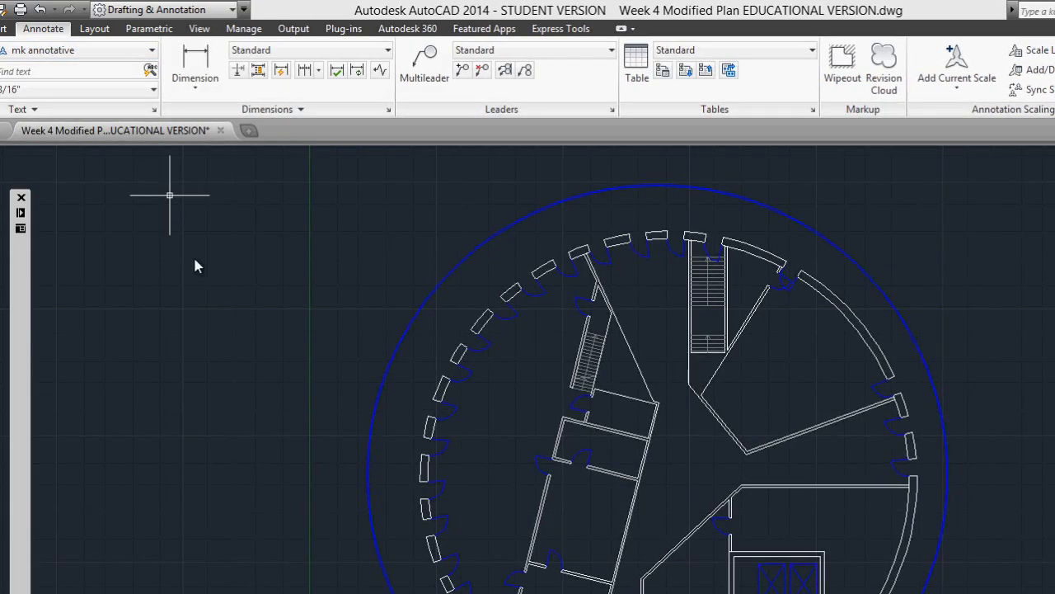
Review the mk annotative style's settings in the Text Style dialog without changing them
text(STY)
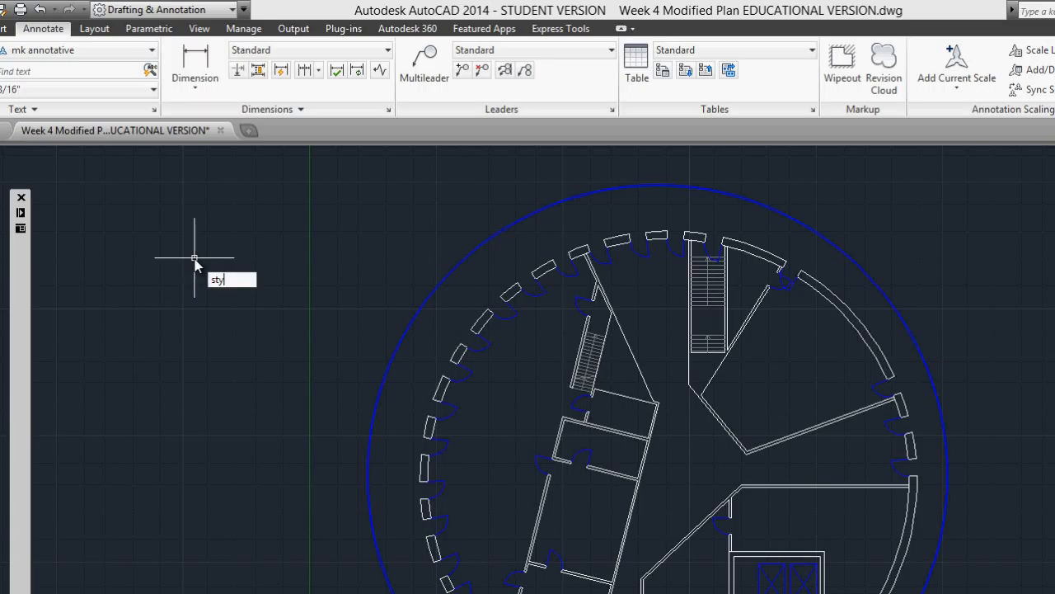
text(LE)
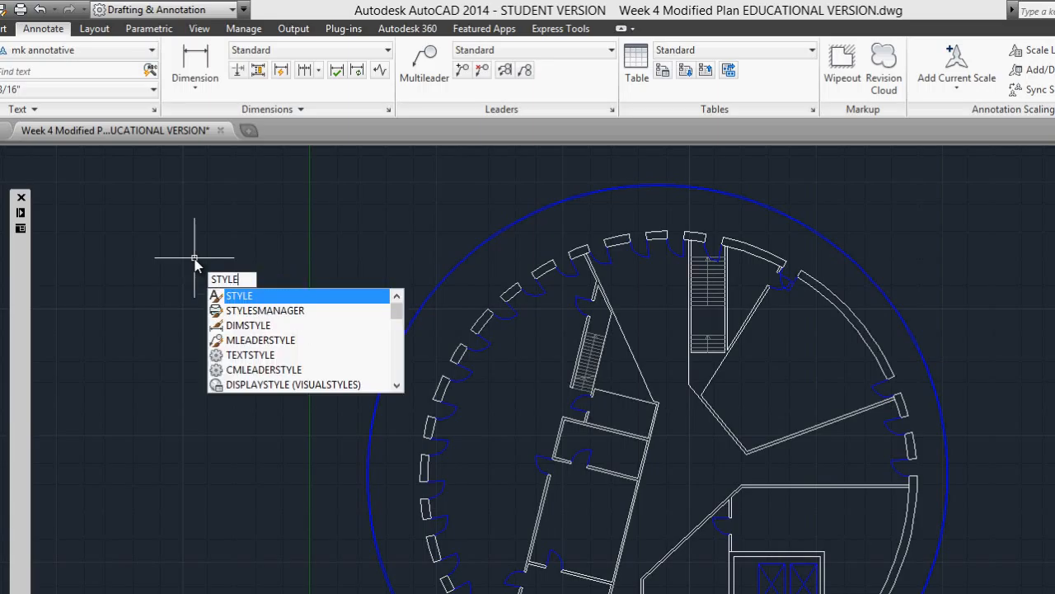
key(Return)
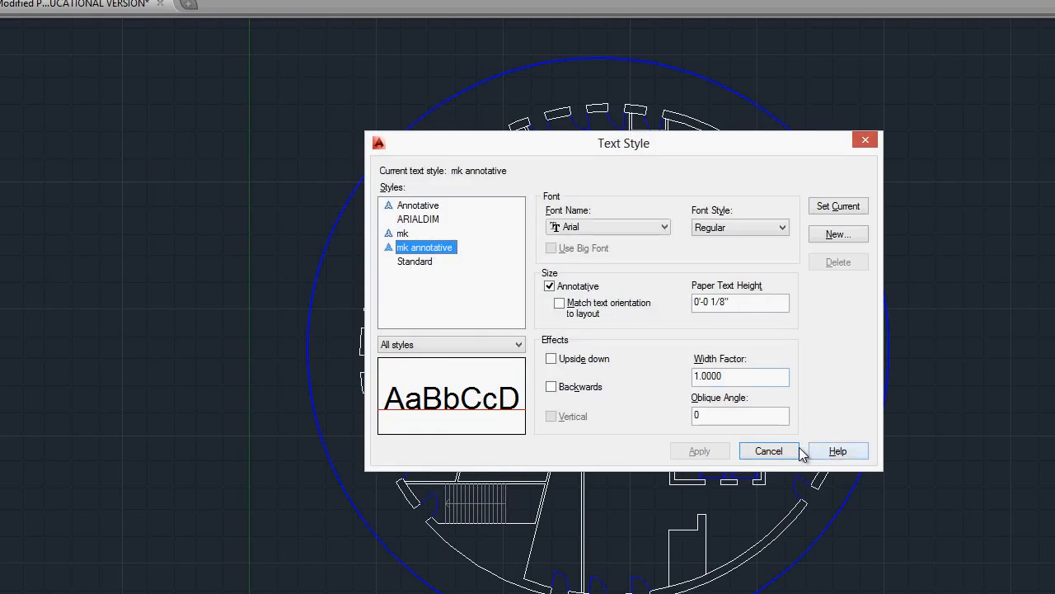
click(795, 451)
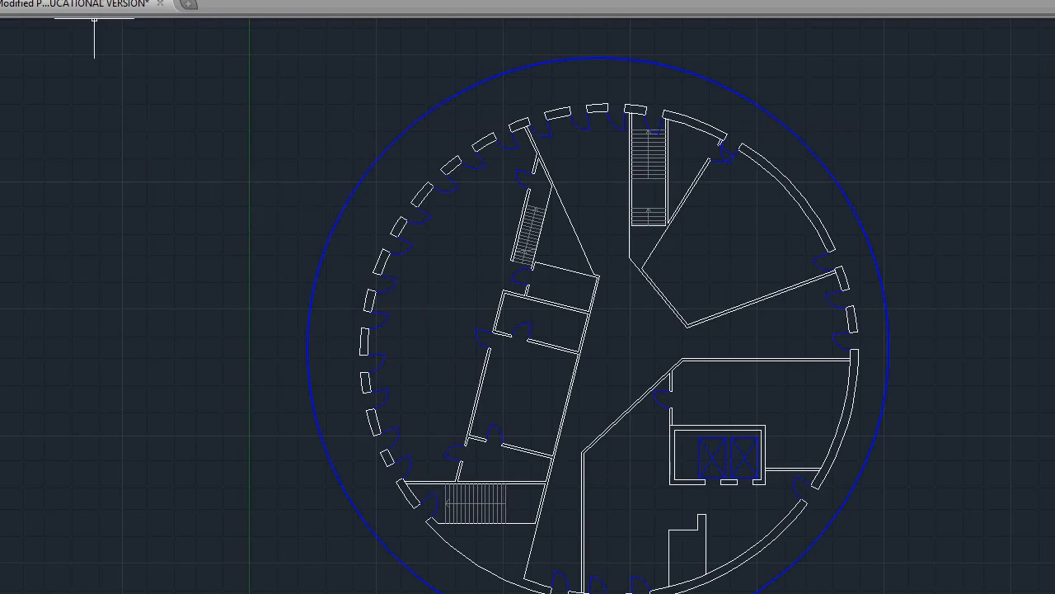
key(Return)
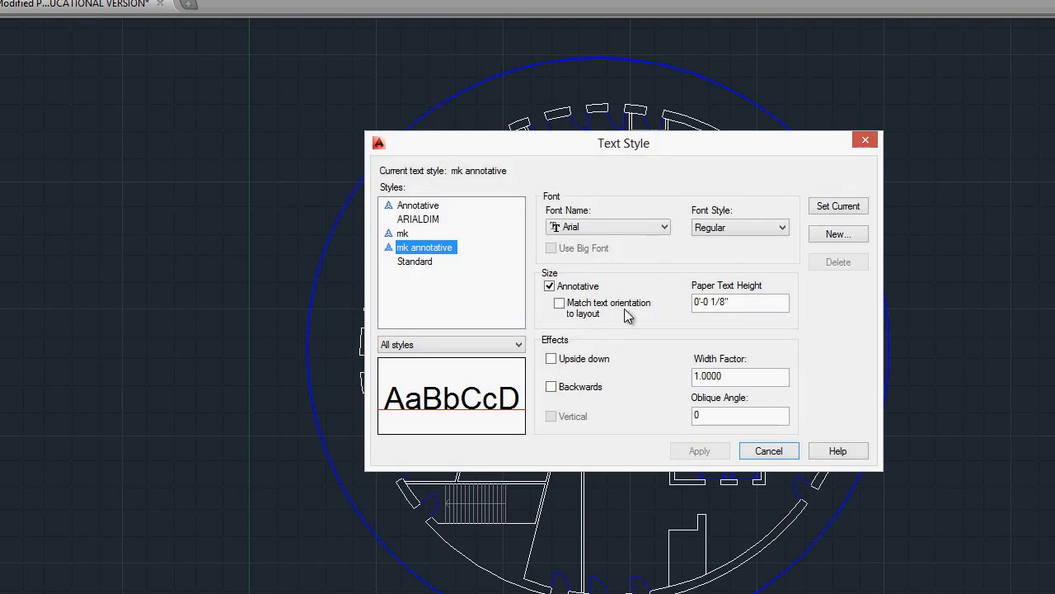
click(767, 451)
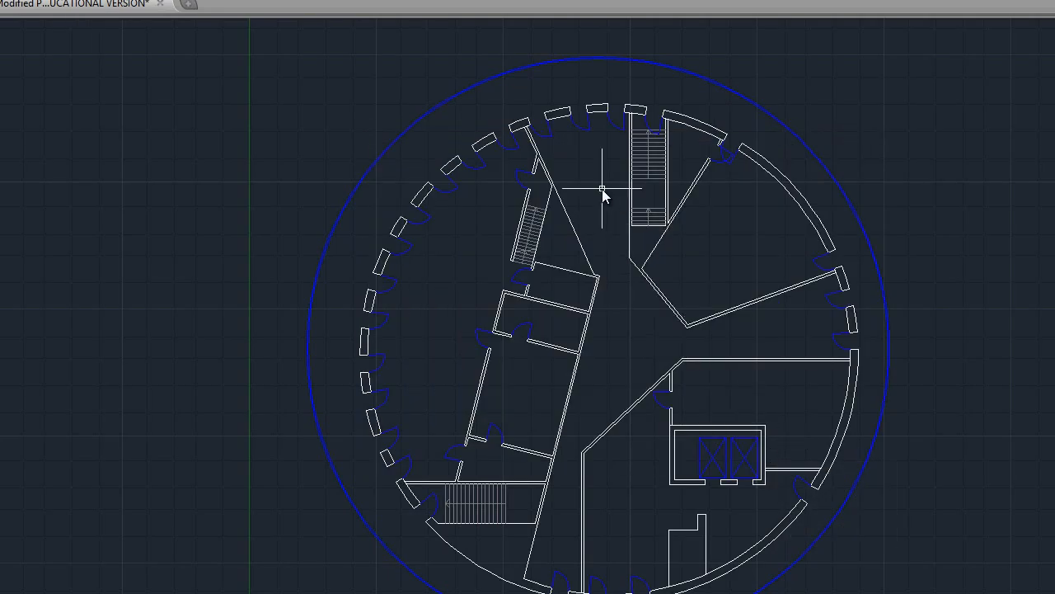
Create a new dimension style named mk dim annotative, based on Standard and used for all dimensions
text(DIm)
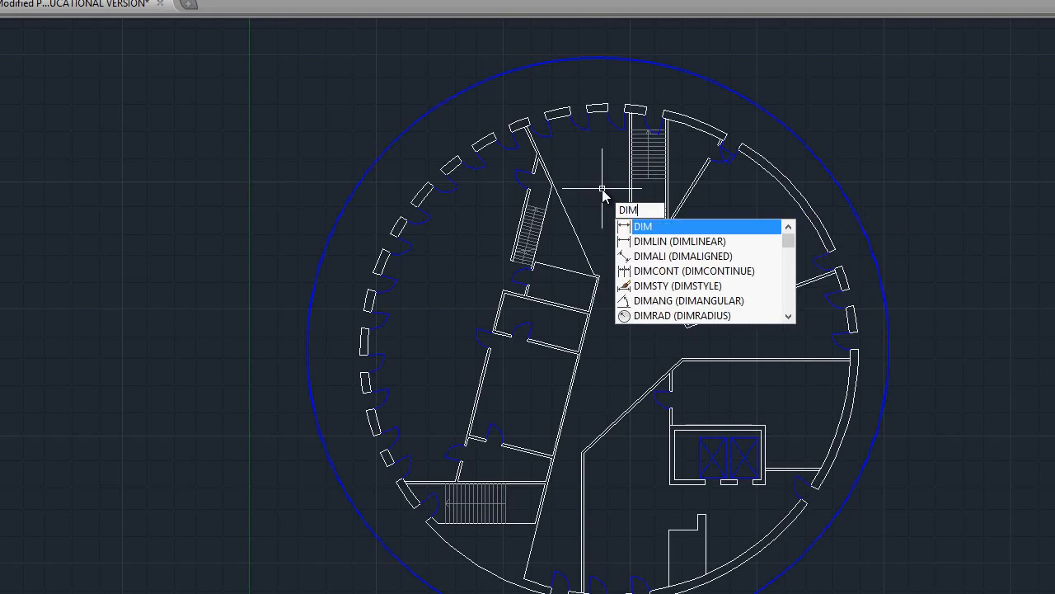
text(STYLE)
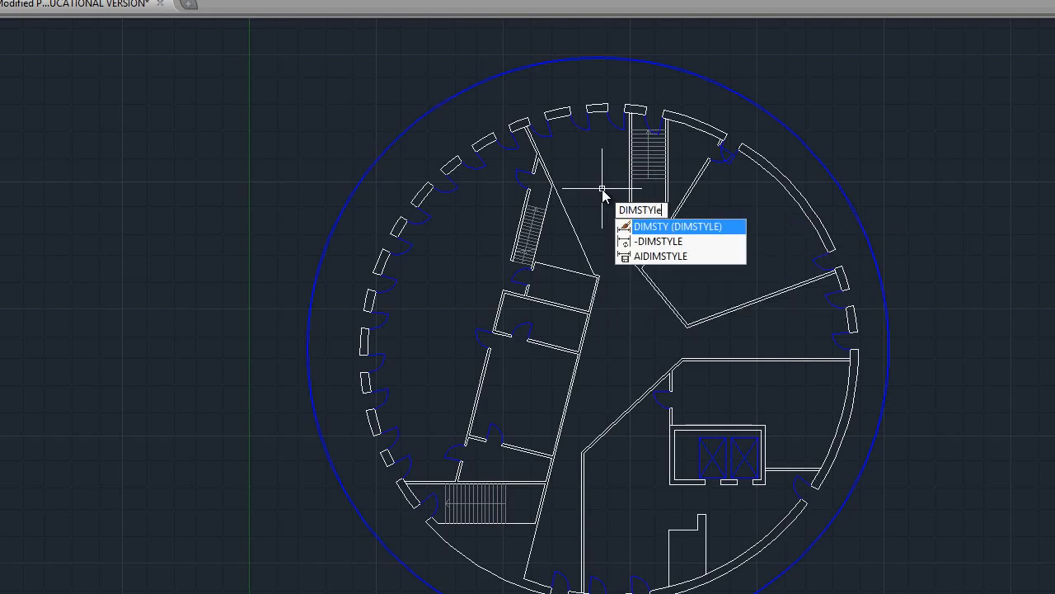
key(Return)
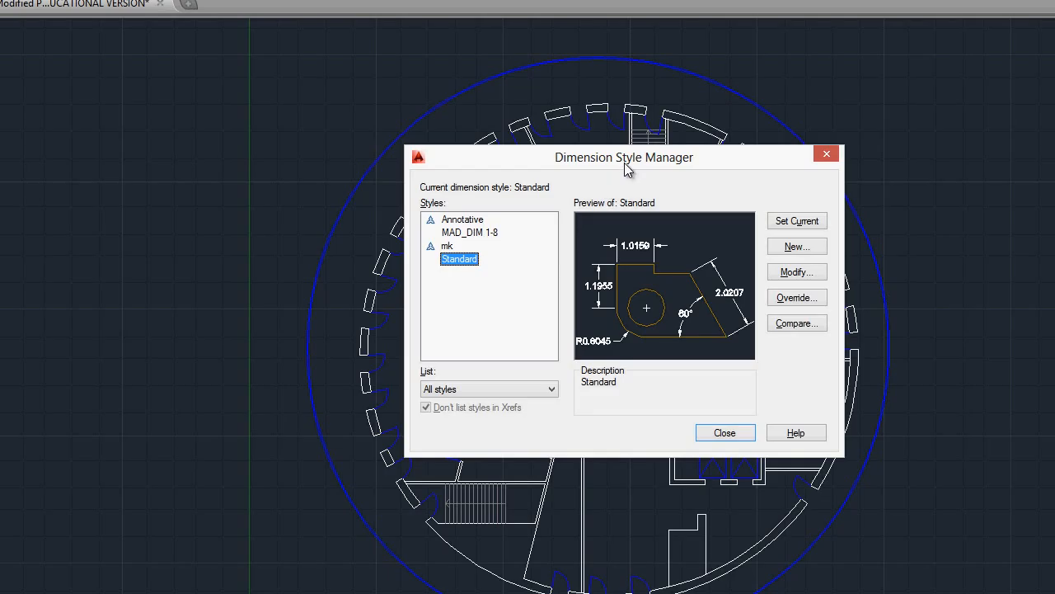
click(821, 253)
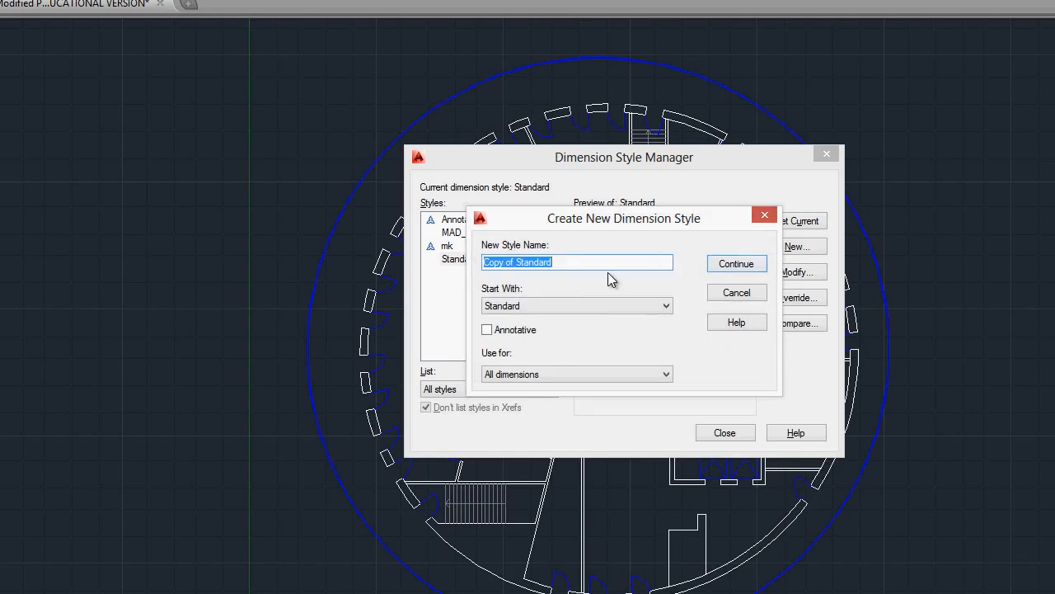
text(mk dim annot)
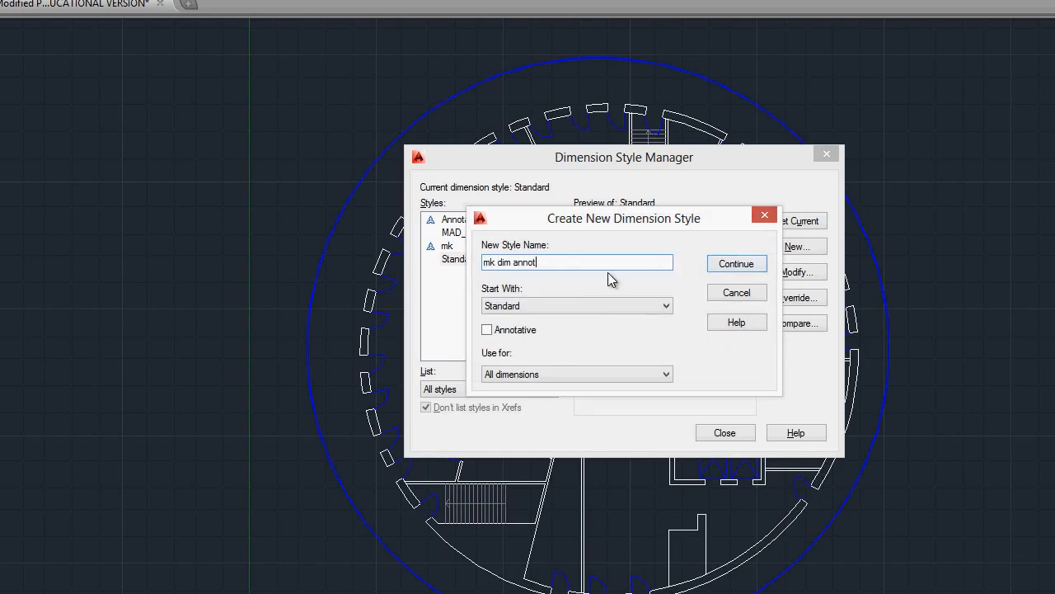
text(ative)
click(736, 263)
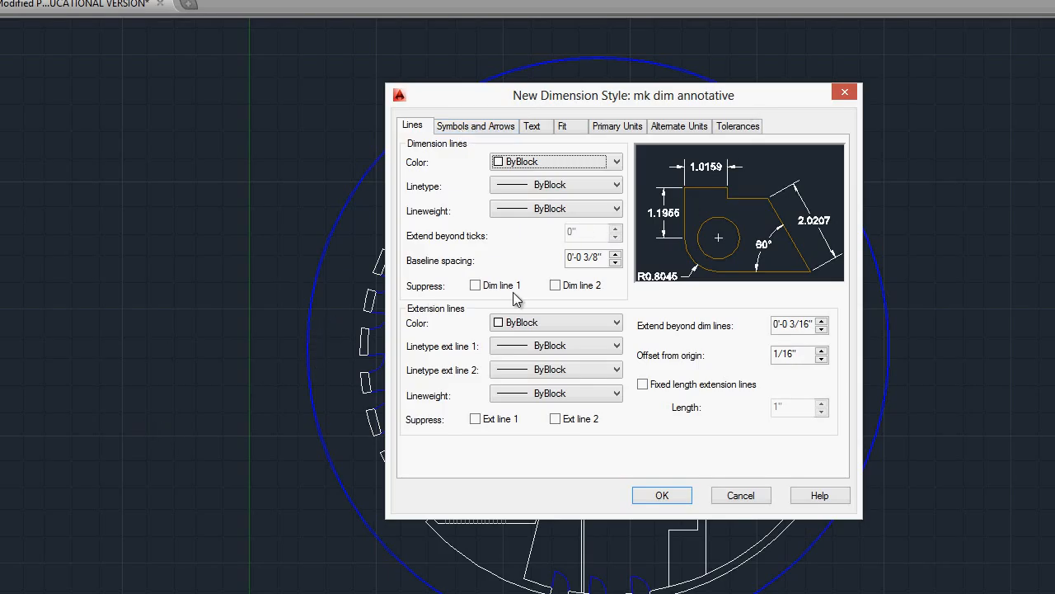
Set the first and second arrowheads of the mk dim annotative dimension style to Architectural tick
click(479, 126)
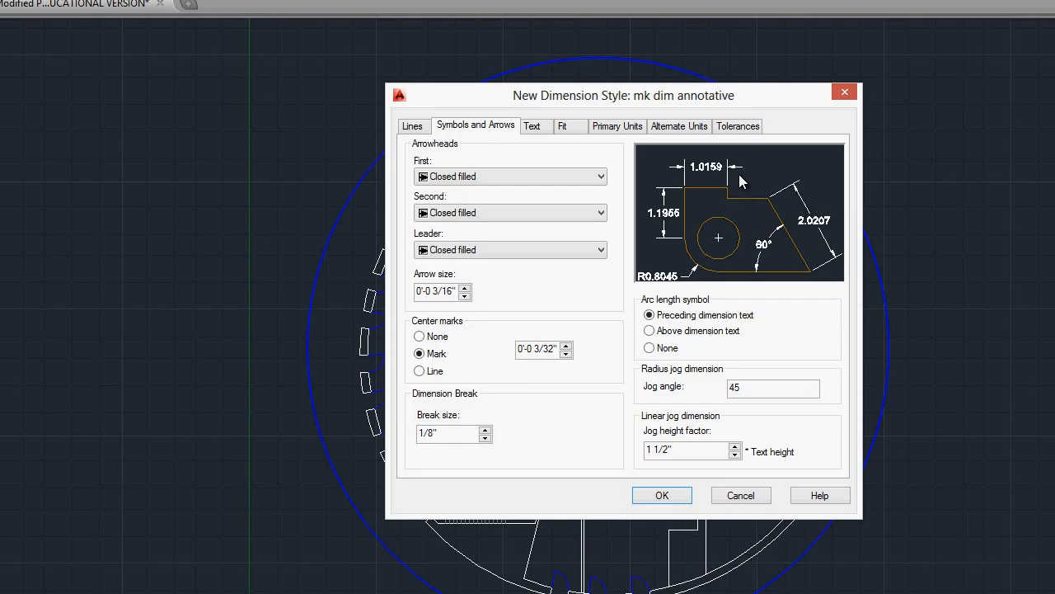
click(517, 177)
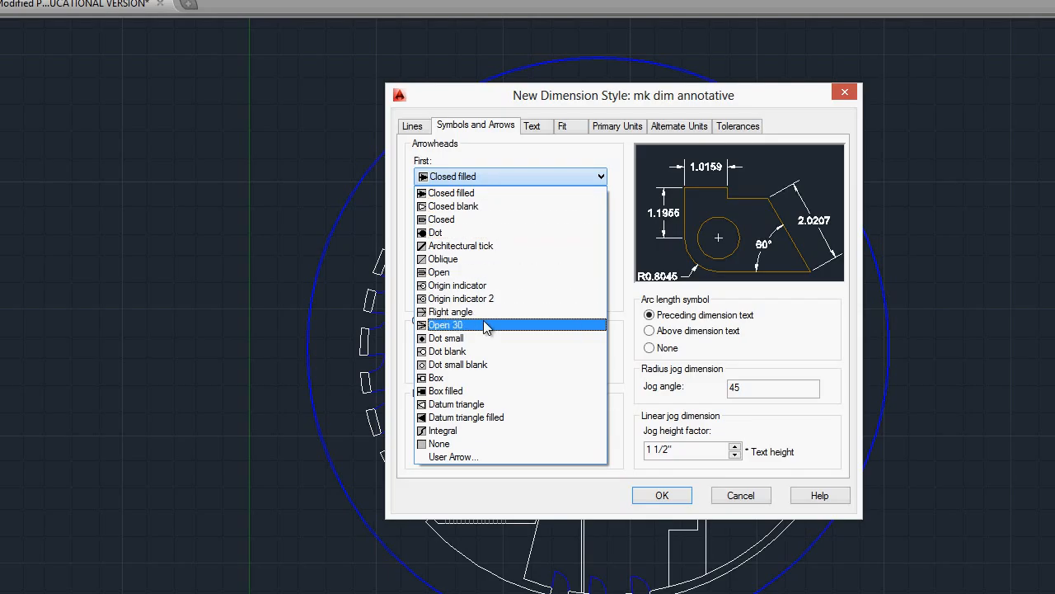
click(494, 245)
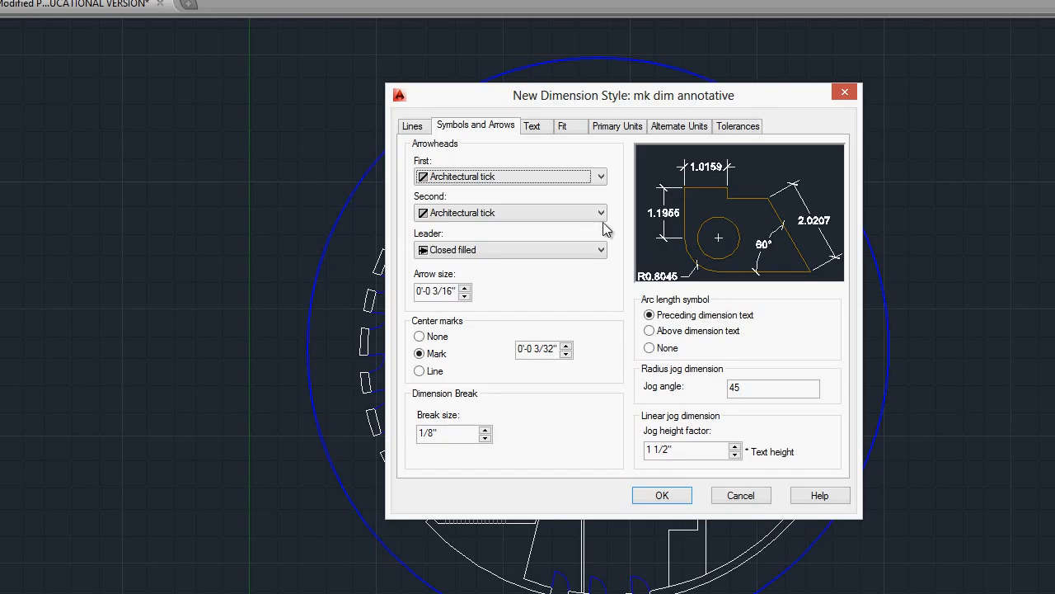
Assign the mk annotative text style to the text of the mk dim annotative dimension style
click(537, 128)
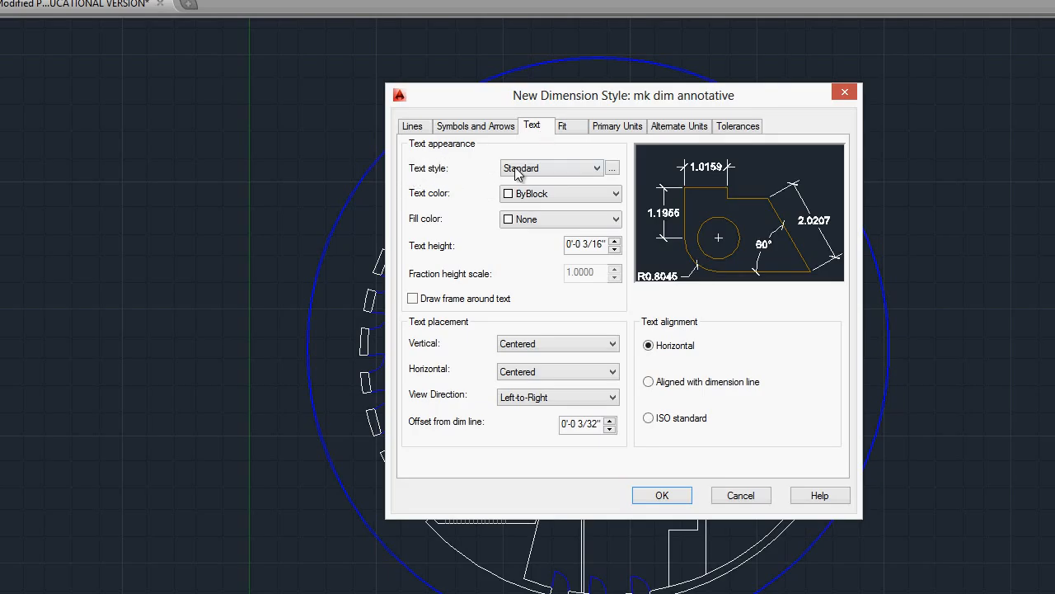
click(598, 169)
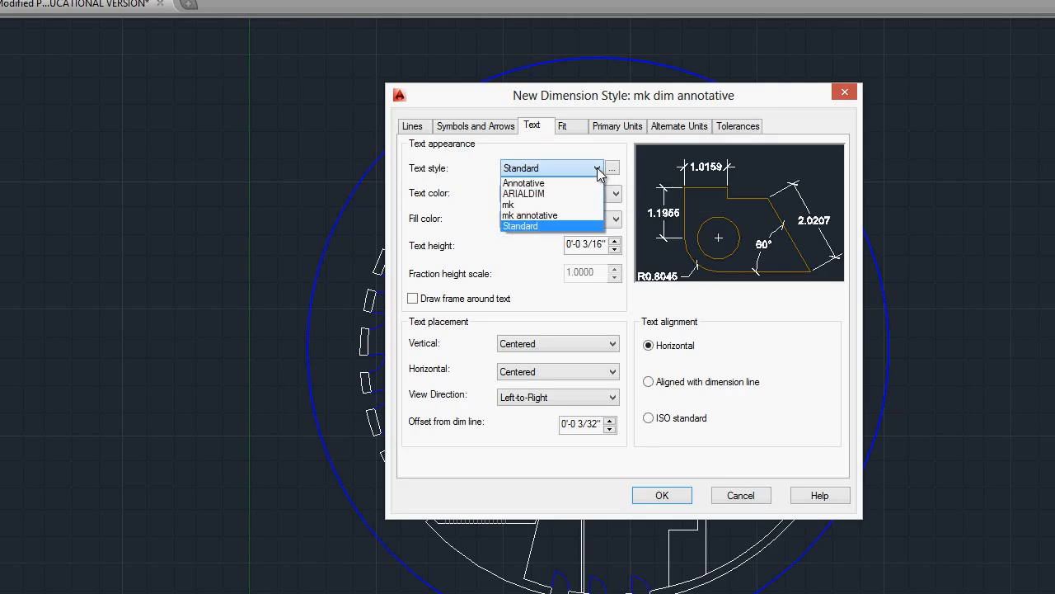
click(583, 215)
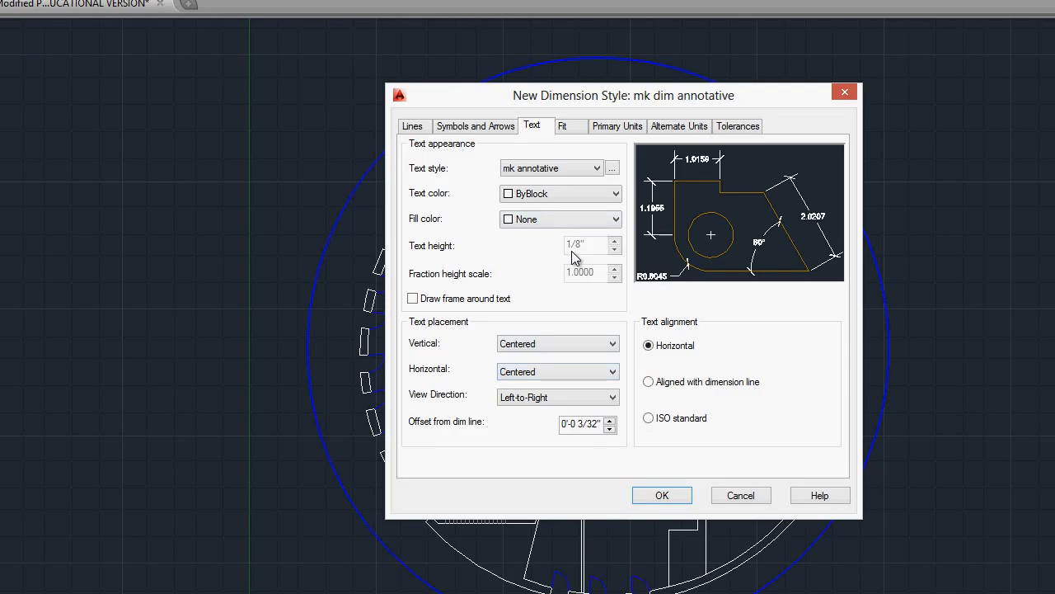
Set the linear dimension unit format of the mk dim annotative style to Architectural
click(568, 126)
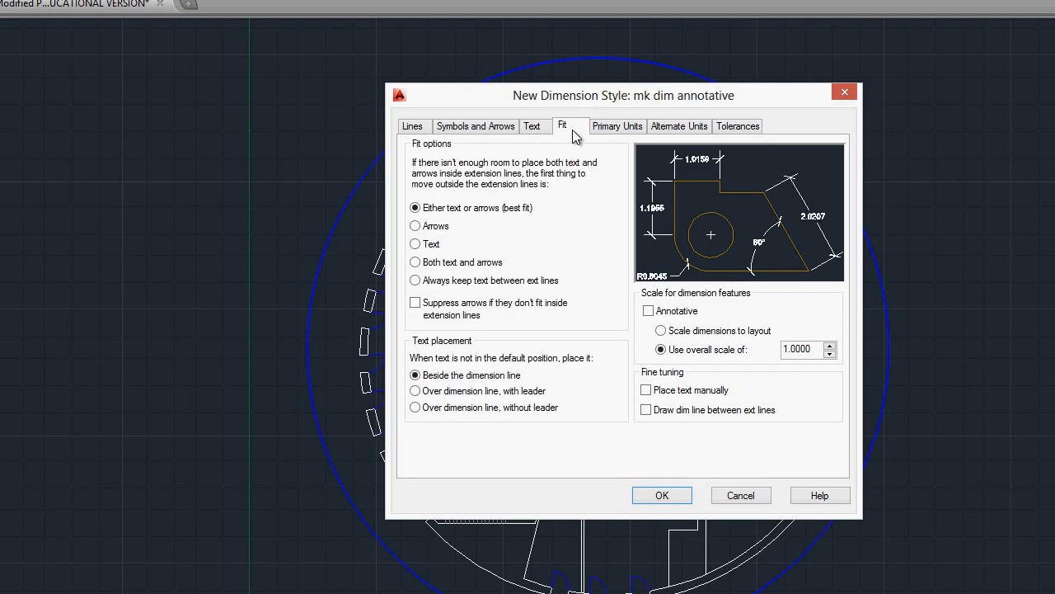
click(624, 125)
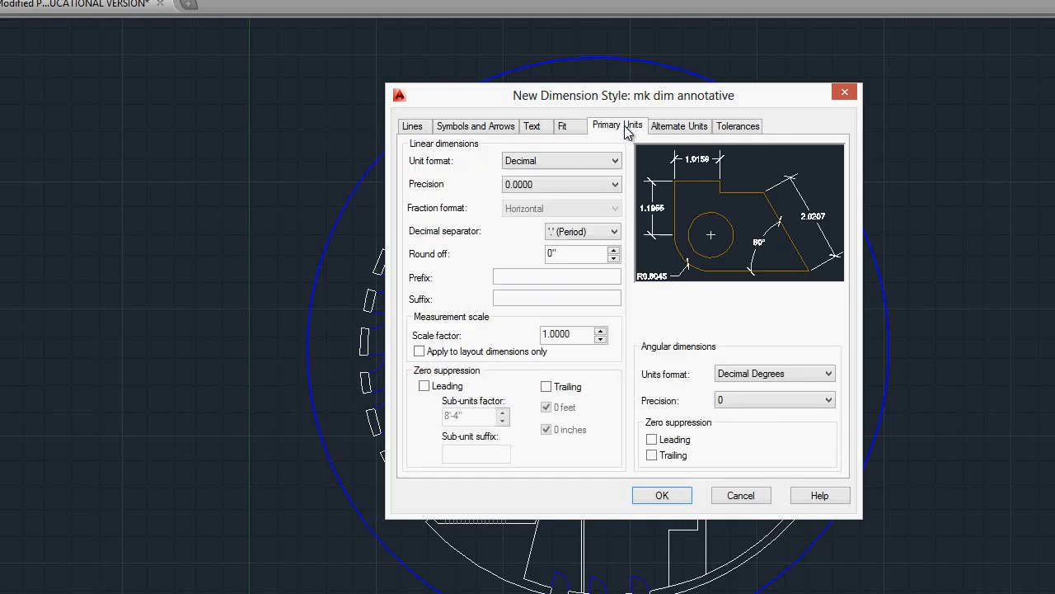
click(550, 161)
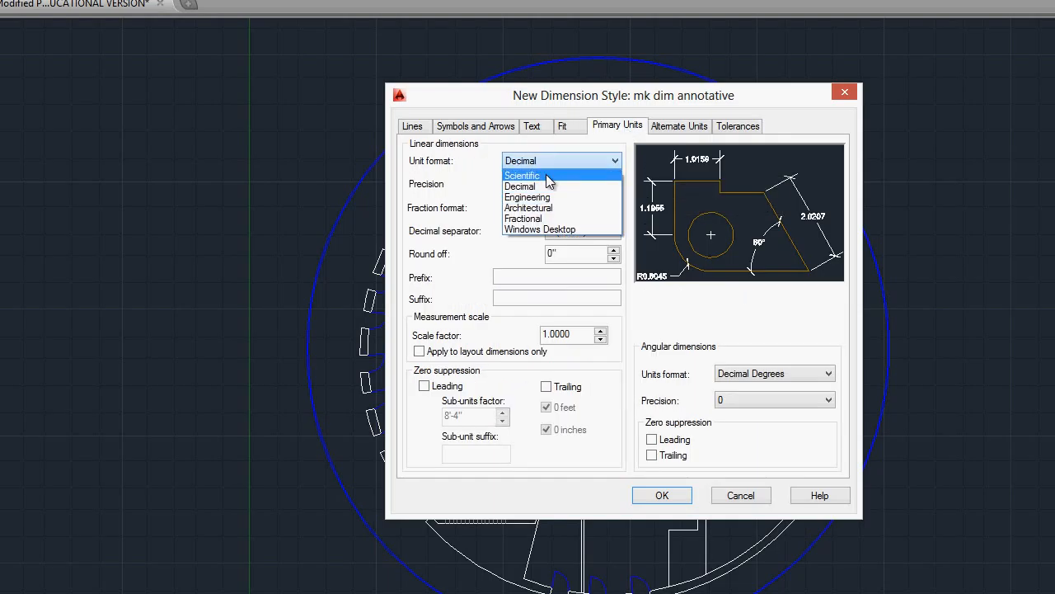
click(548, 208)
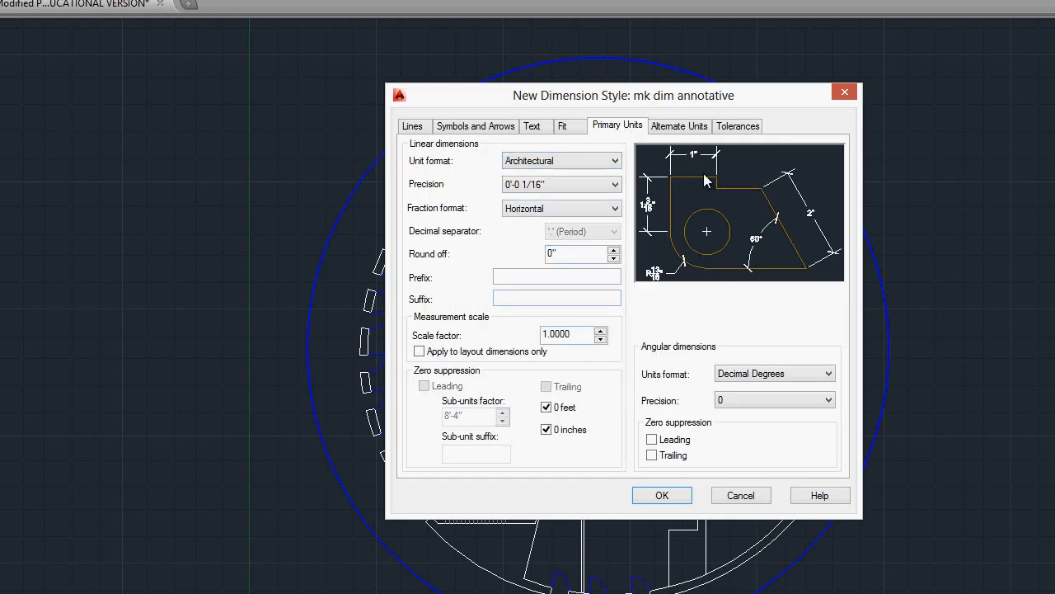
Look over the alternate units and tolerance settings, and make the new dimension style's feature scale Annotative
click(680, 131)
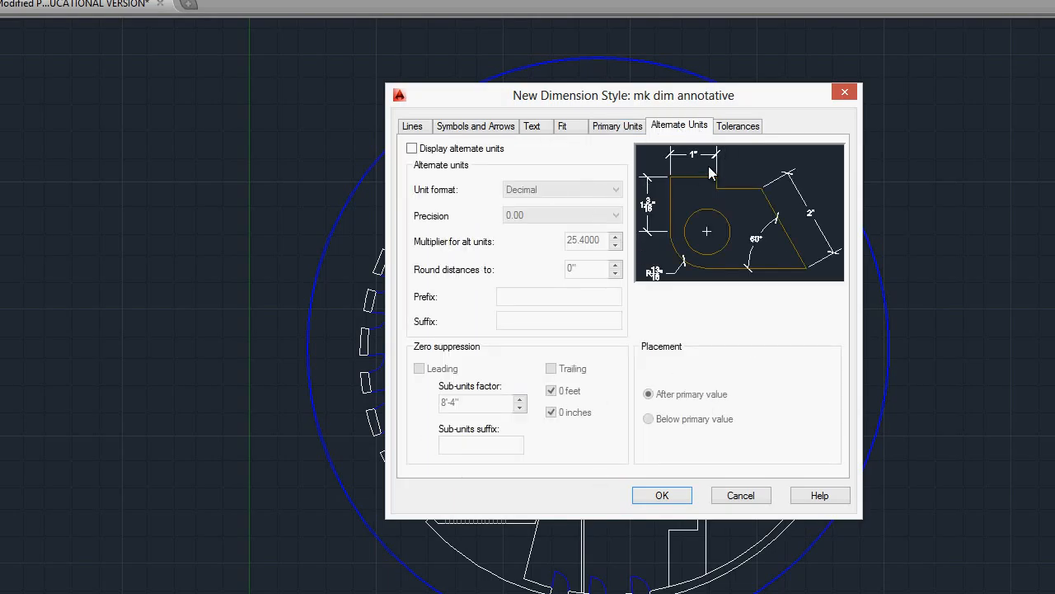
click(746, 130)
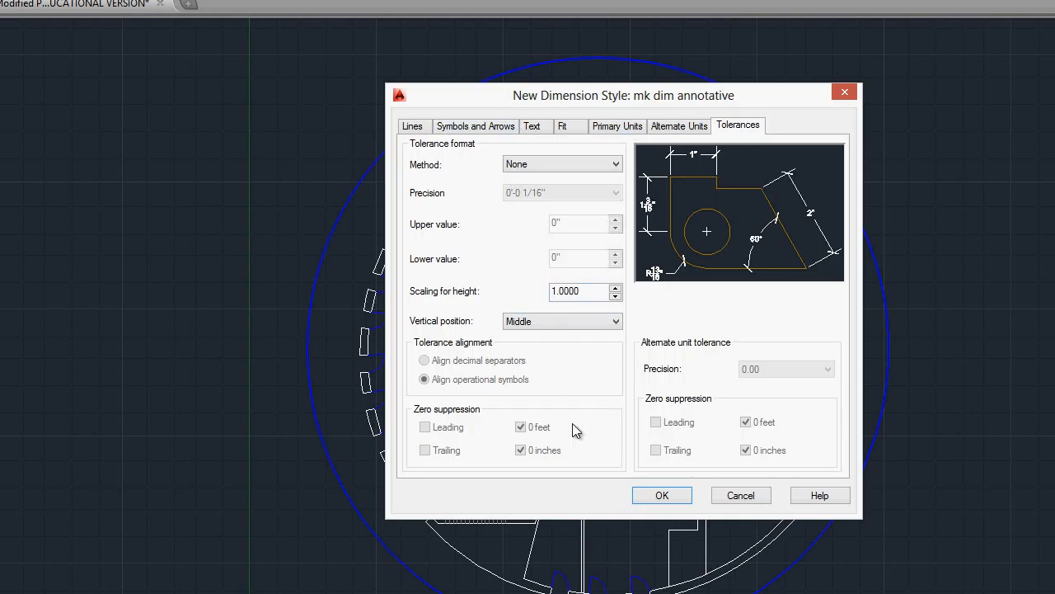
click(616, 127)
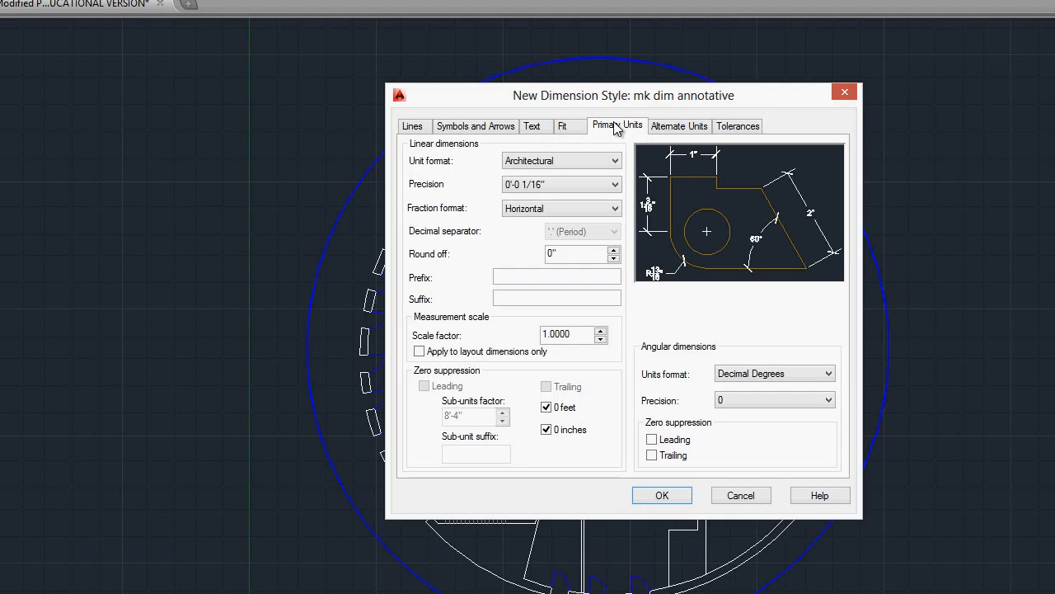
click(567, 129)
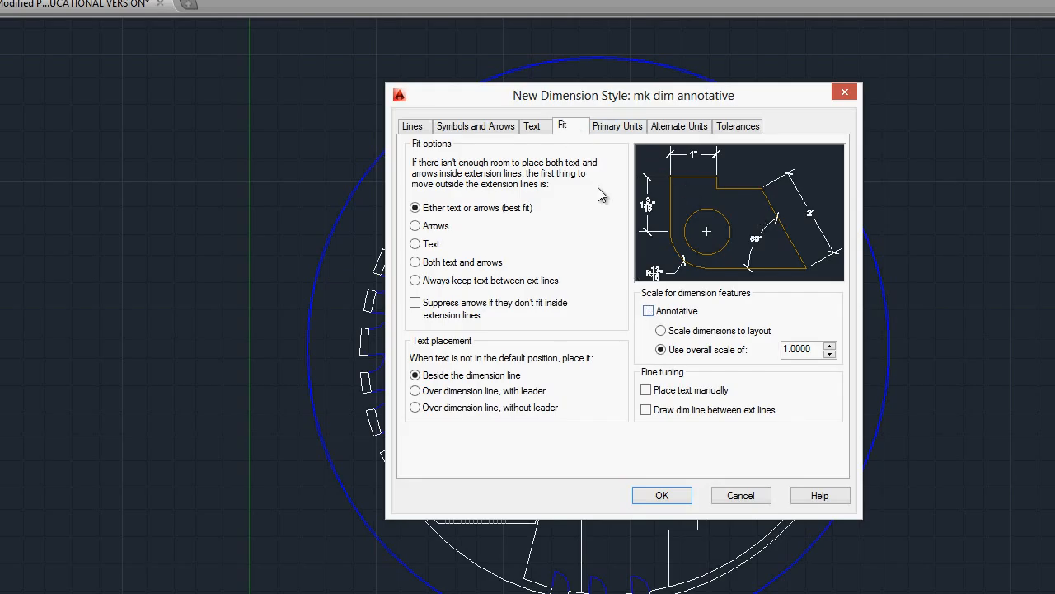
click(648, 311)
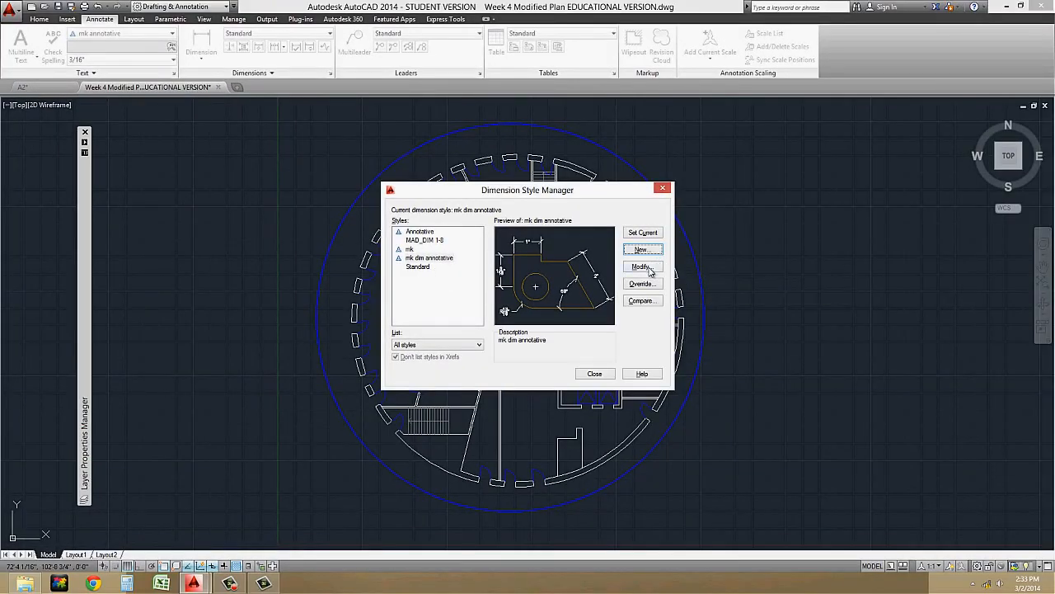
Check the annotative scale setting of the saved mk dim annotative style and close the Dimension Style Manager
click(648, 269)
click(492, 173)
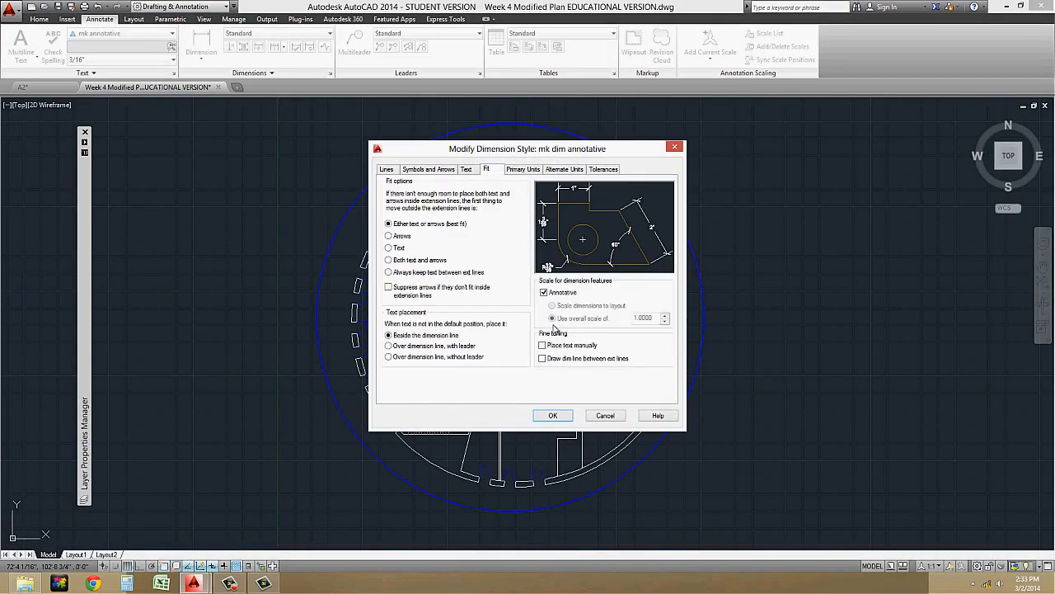
click(558, 417)
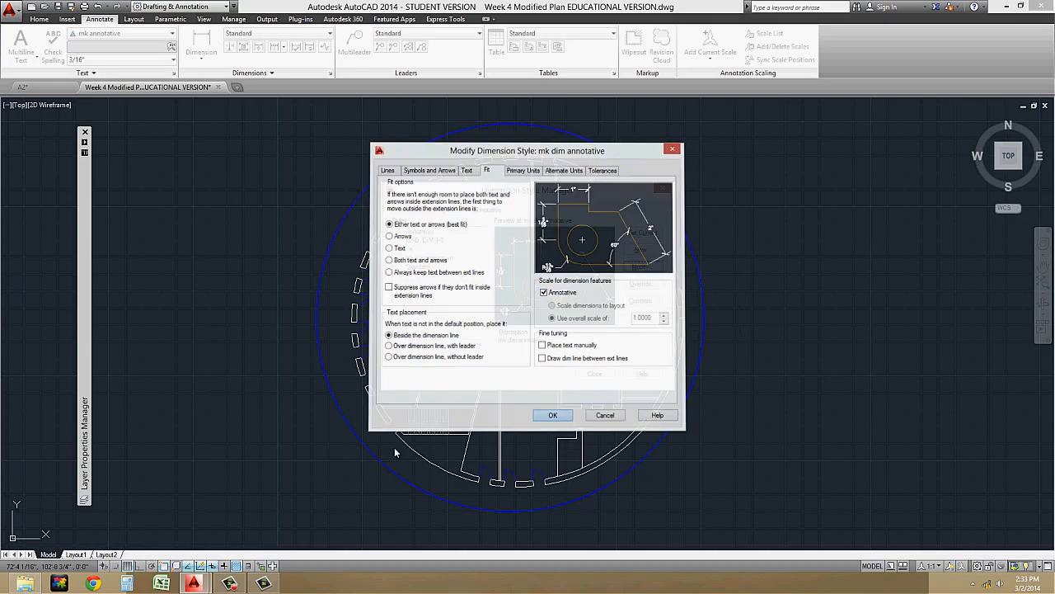
click(594, 373)
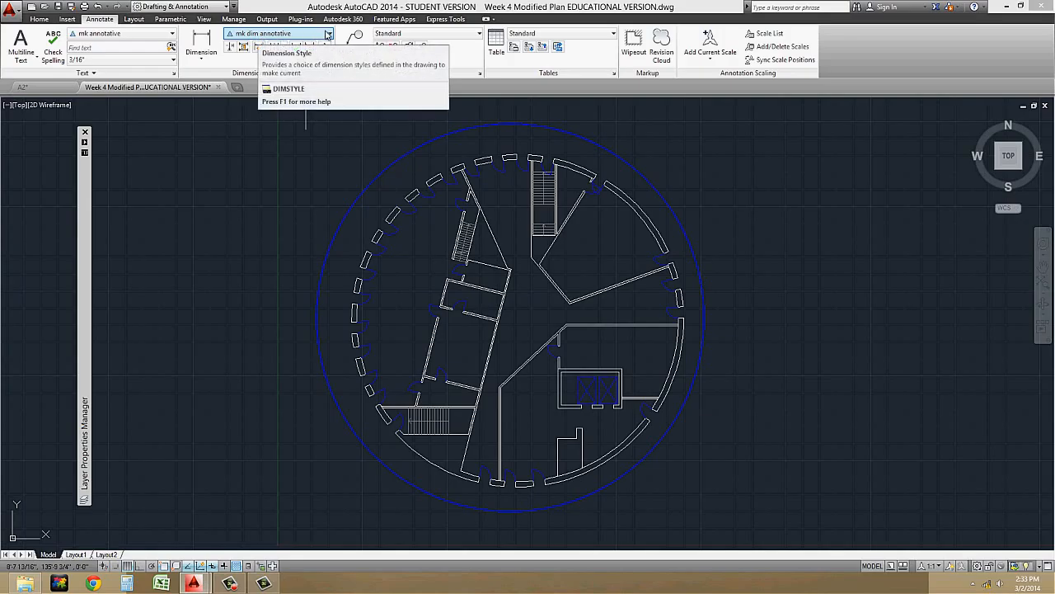
Choose mk dim annotative as the current dimension style for annotations
click(328, 34)
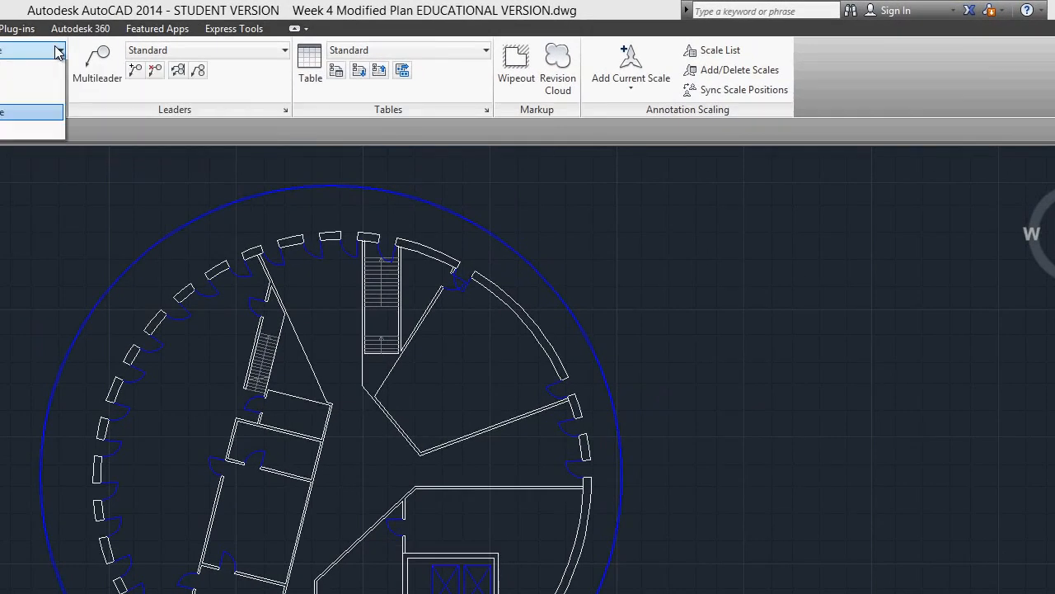
click(27, 122)
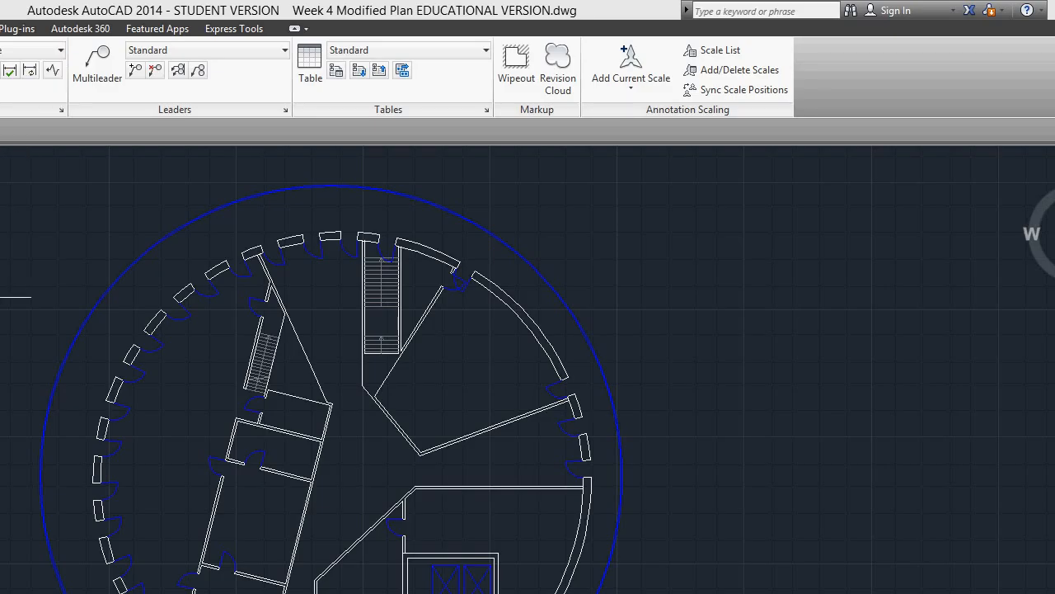